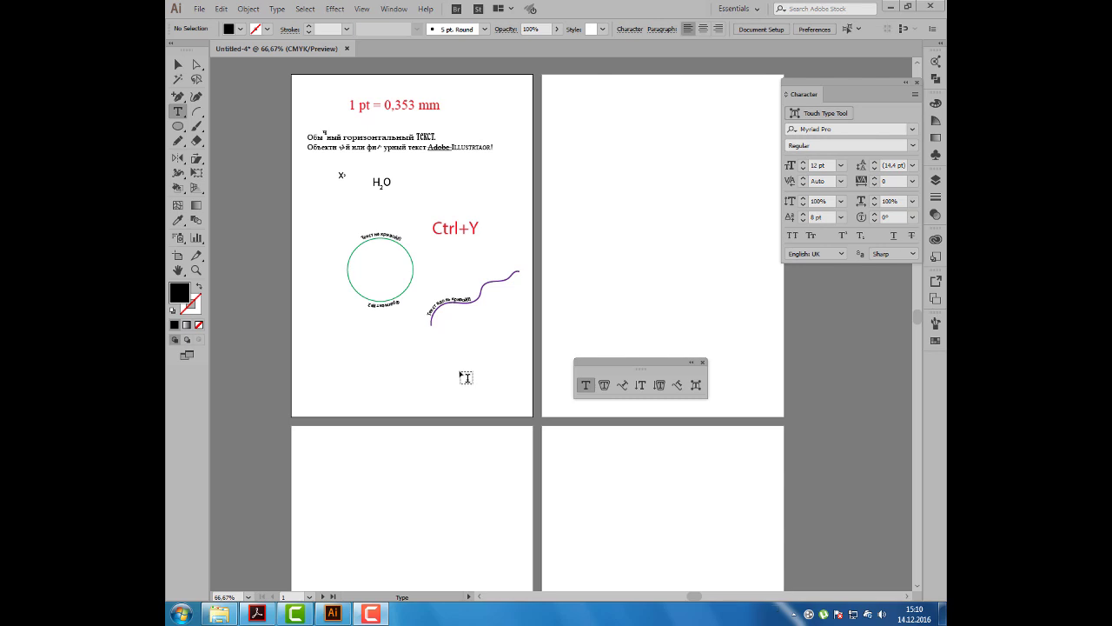
Step: Bring the empty lower artboards into view and move the Touch Type panel up out of the way
click(178, 64)
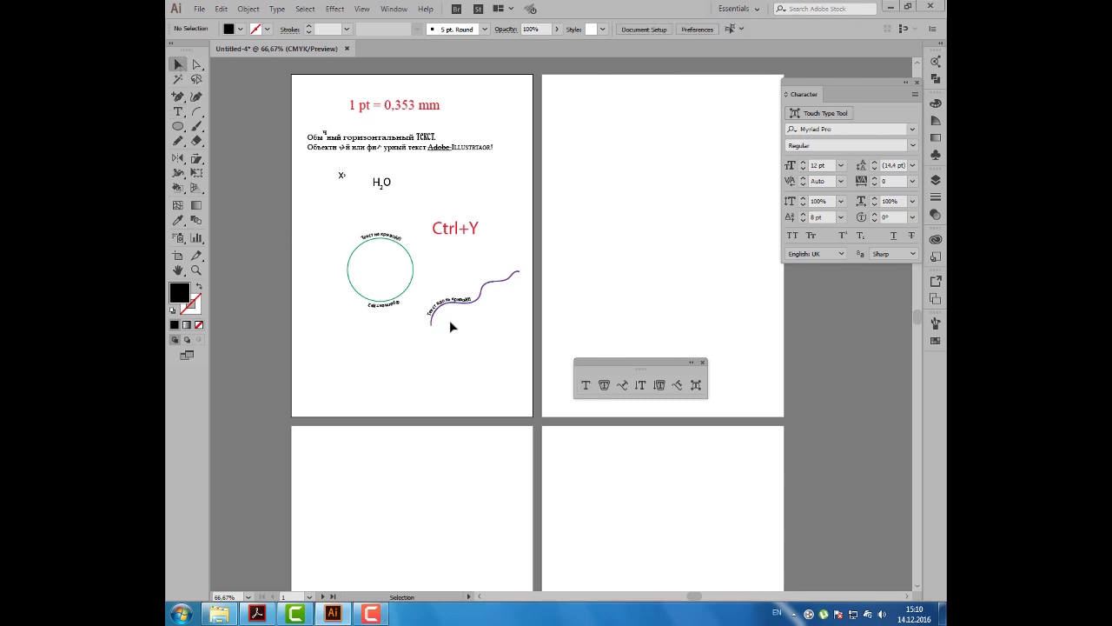
scroll(451, 328, down, 1)
scroll(450, 328, down, 1)
scroll(450, 328, down, 2)
scroll(450, 328, down, 1)
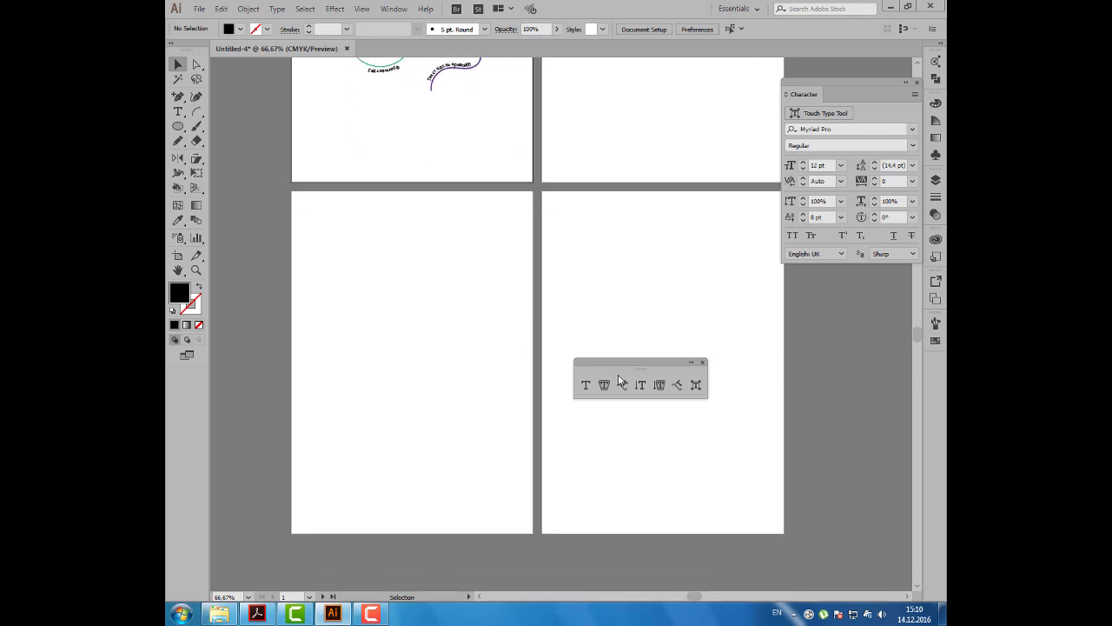
mouse_move(624, 371)
mouse_down()
mouse_move(617, 329)
mouse_move(565, 234)
mouse_move(518, 223)
mouse_up()
scroll(399, 296, up, 1)
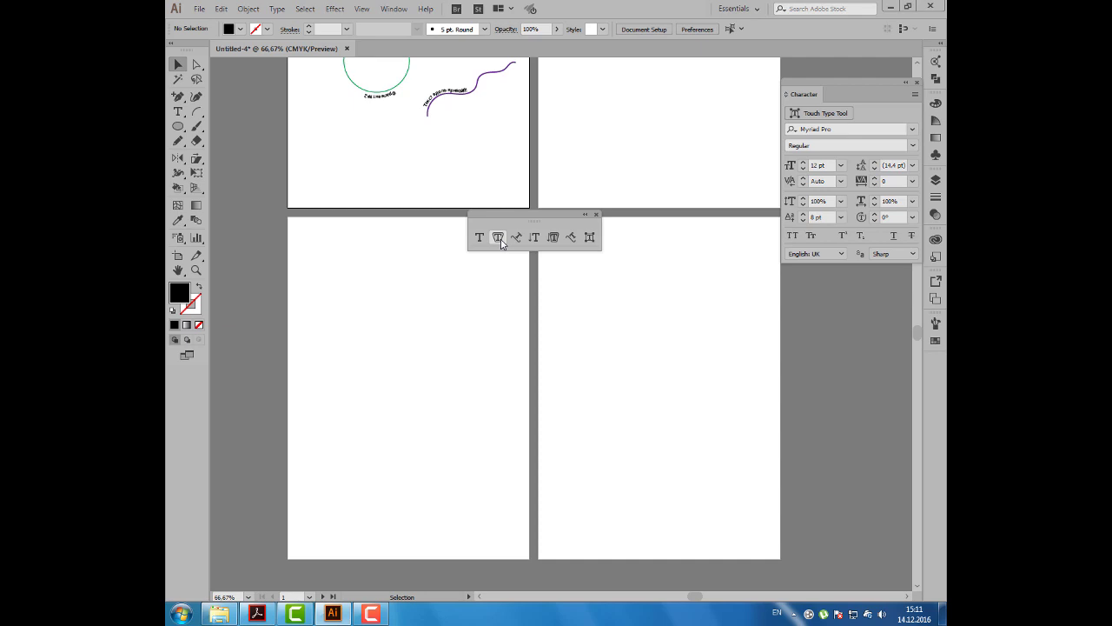
drag(523, 218, 520, 180)
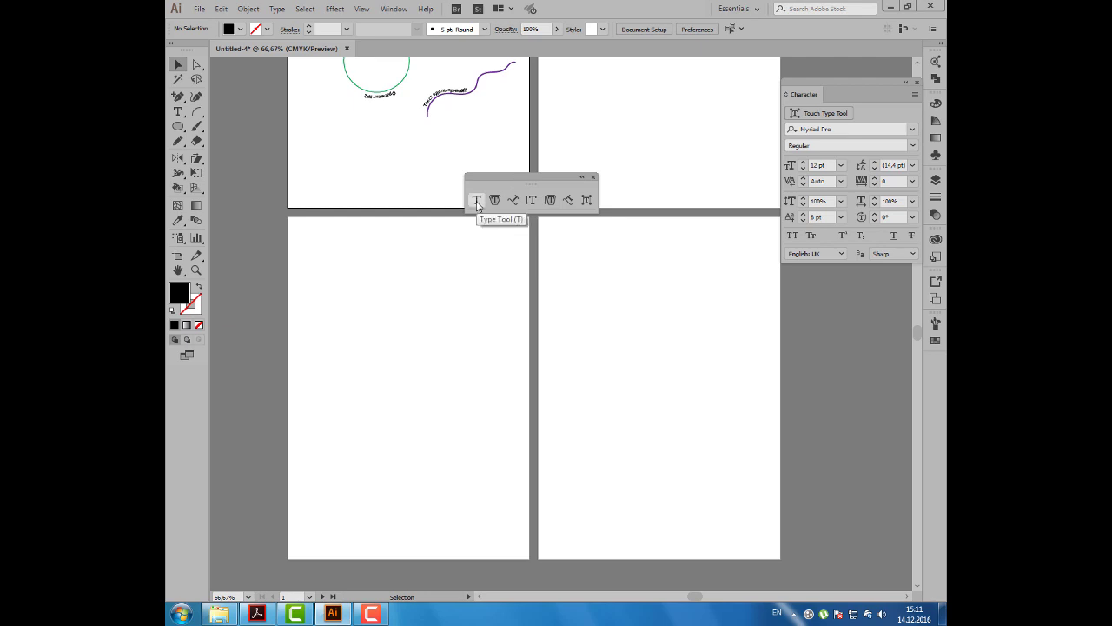
Step: Draw a text frame across the lower-left artboard, switch to Russian input, and clear the placeholder
click(477, 201)
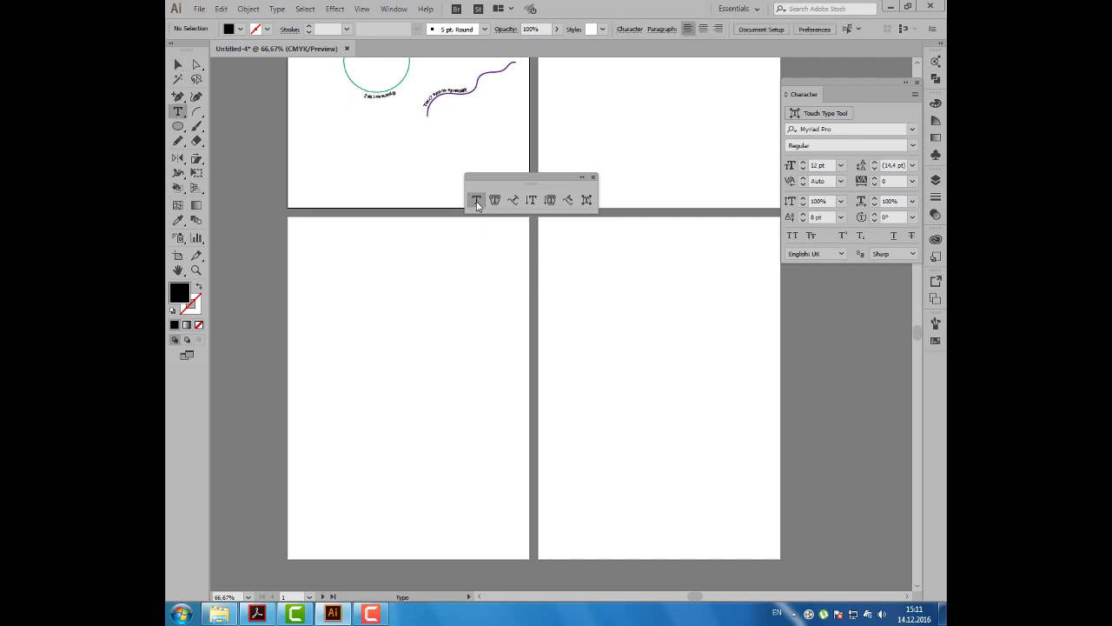
drag(304, 233, 528, 383)
key(alt+shift)
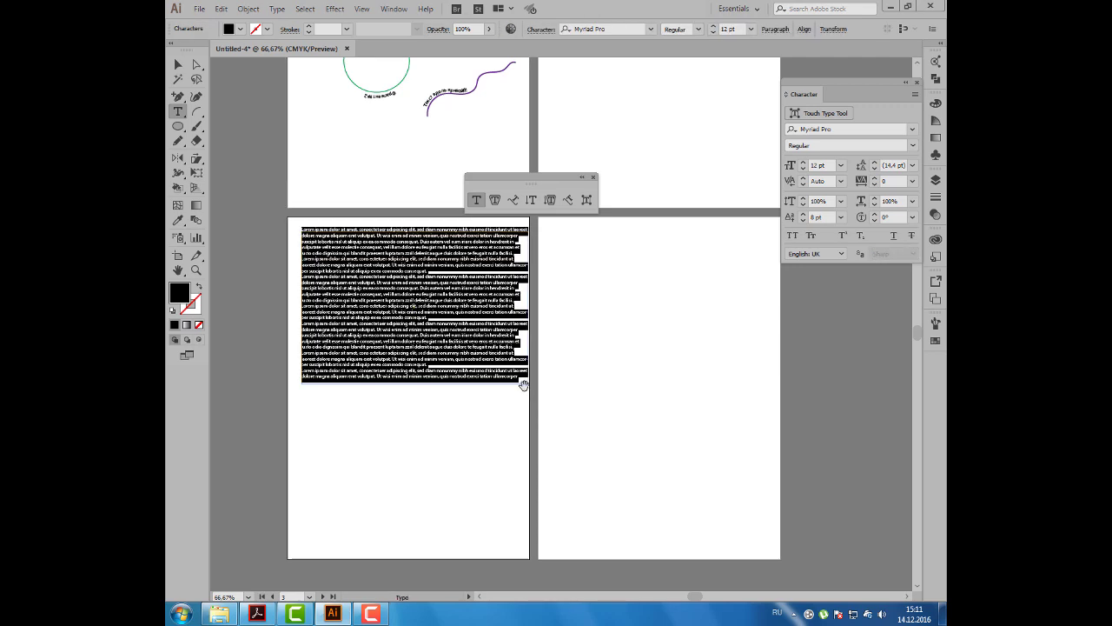
key(BackSpace)
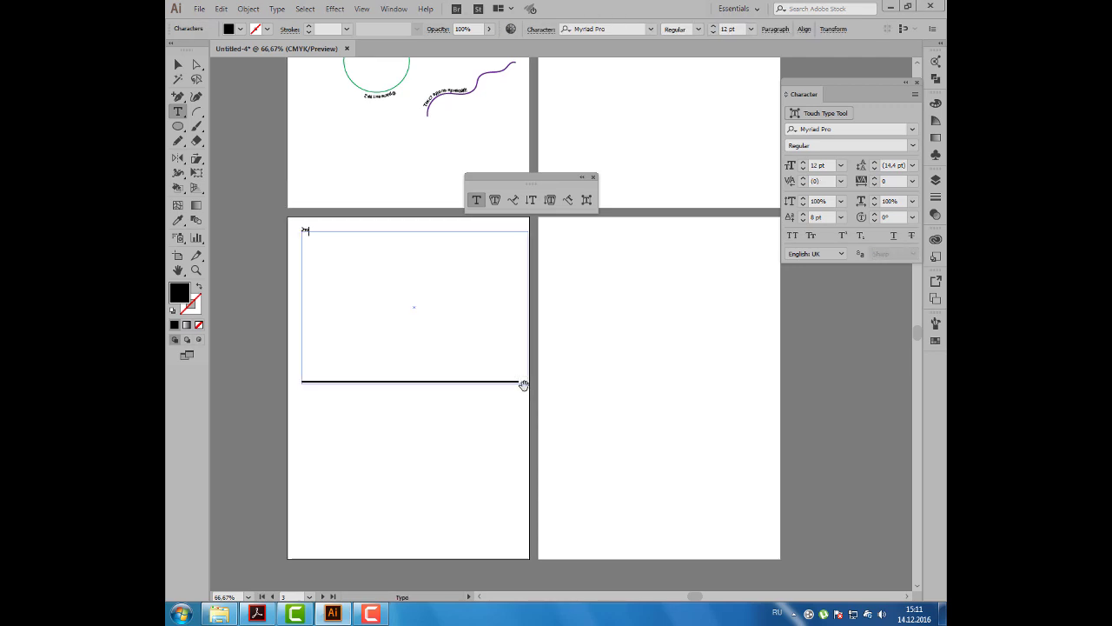
Step: Reset the character settings to defaults and set the text size to 34 pt
key(ctrl+a)
click(914, 95)
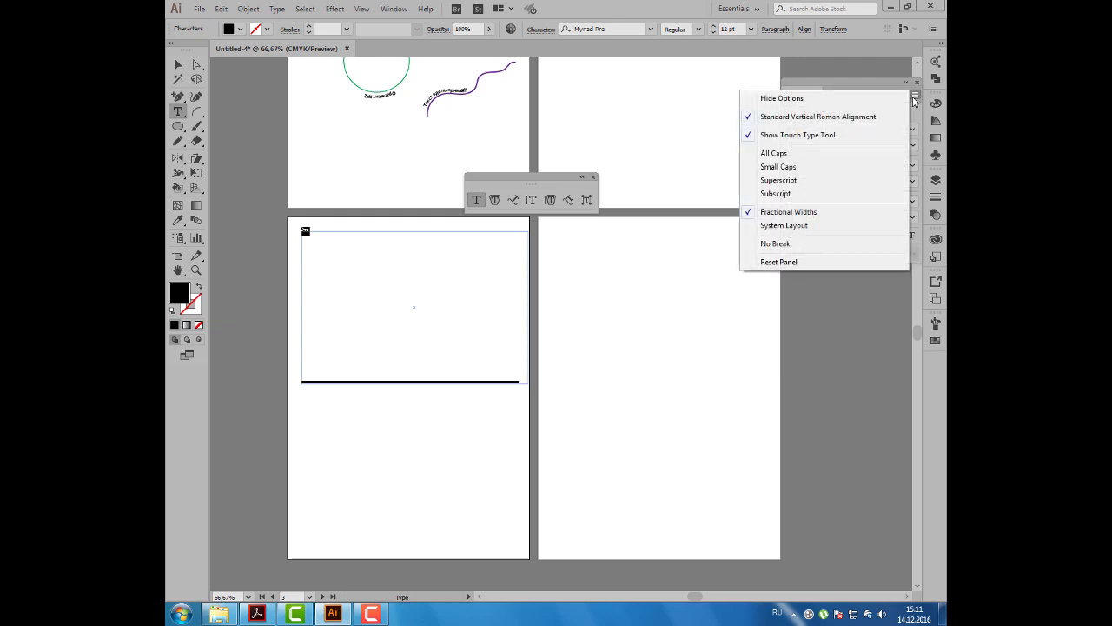
click(786, 262)
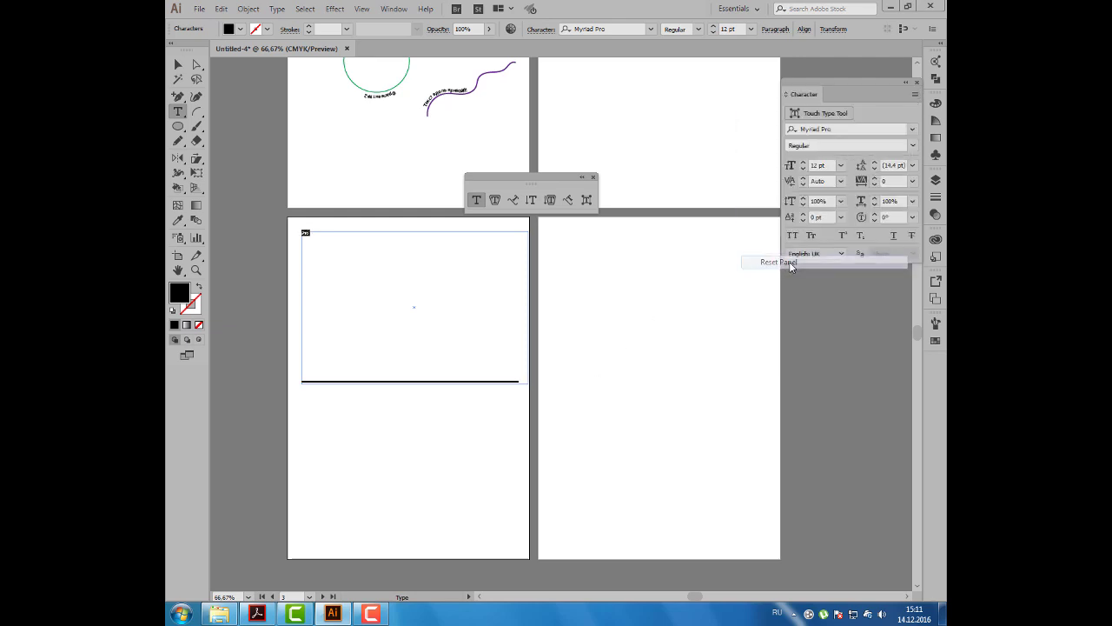
click(714, 26)
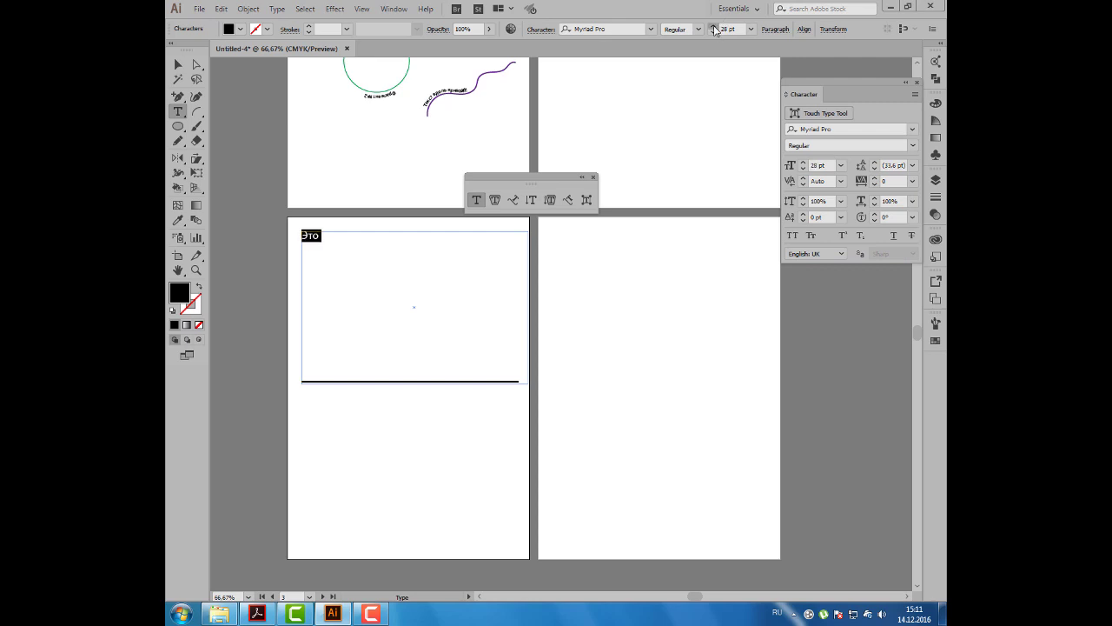
click(363, 237)
Step: Type the Russian paragraph about automatic word wrapping, fix the misspelling, and select it
text(аб)
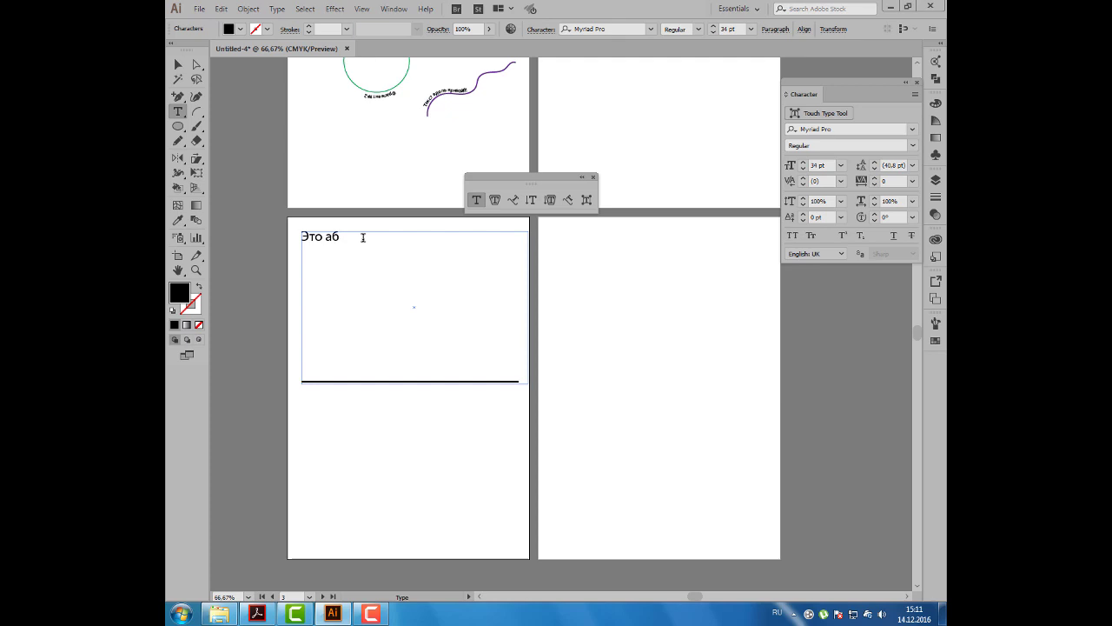
text(зацн)
text(ый текст! О)
text(н набира)
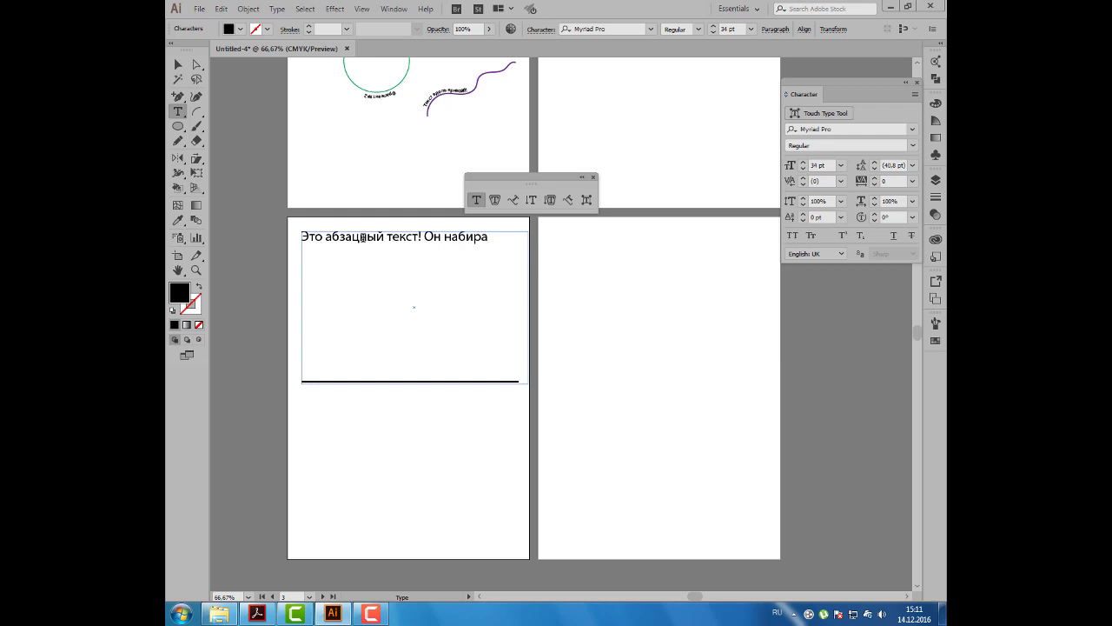
text(ется внутри)
text( рамки)
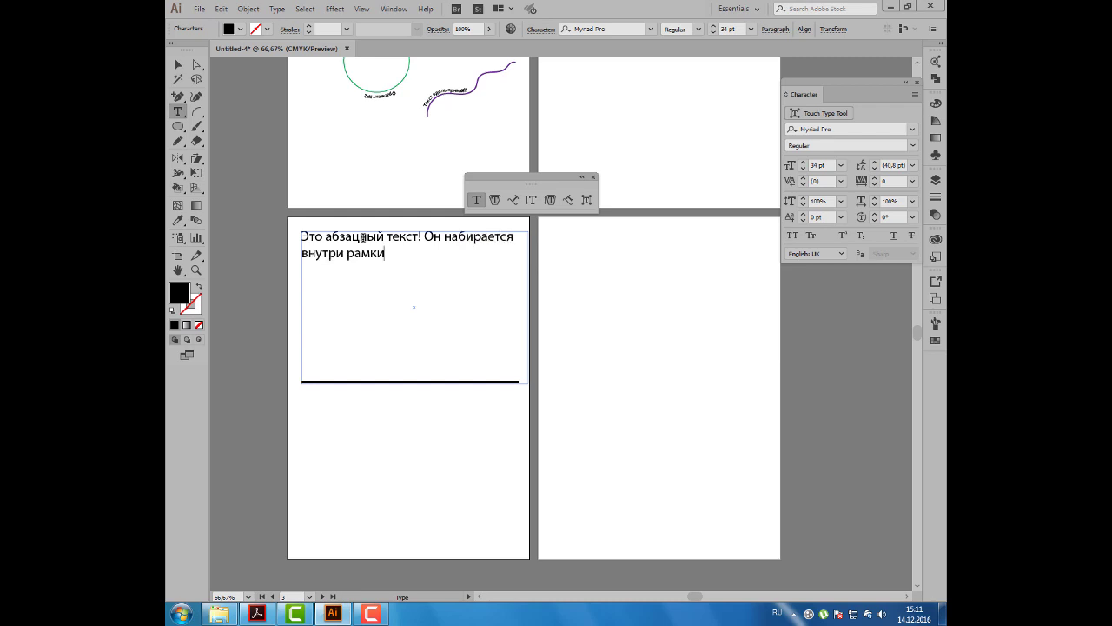
text(!)
text( Здесь)
text( работает)
text( автоматич)
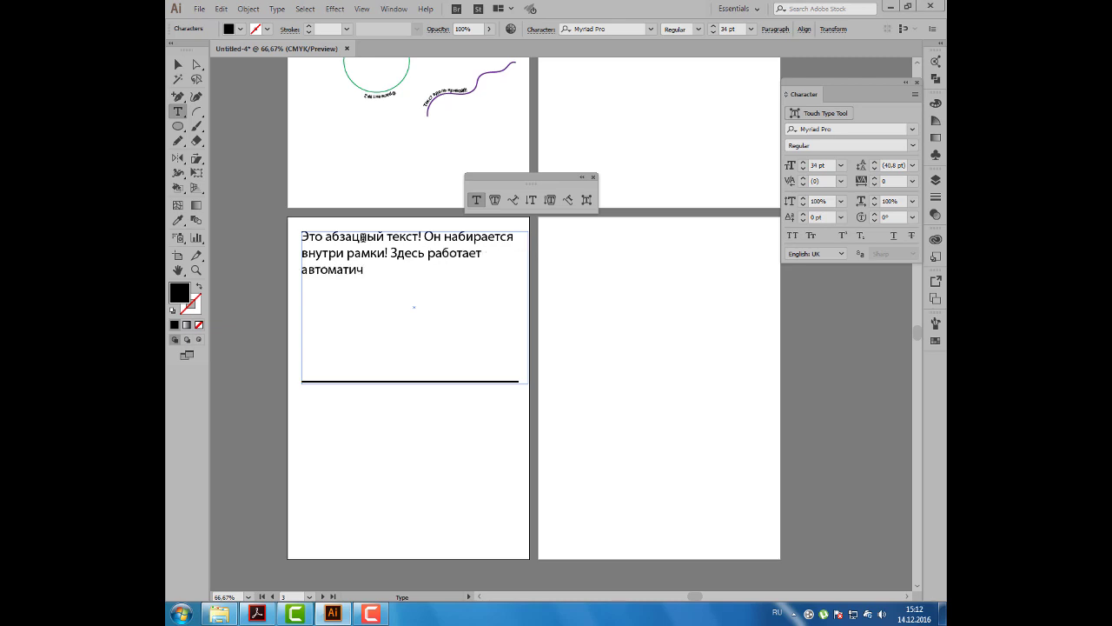
text(ский перено)
text(с слов!)
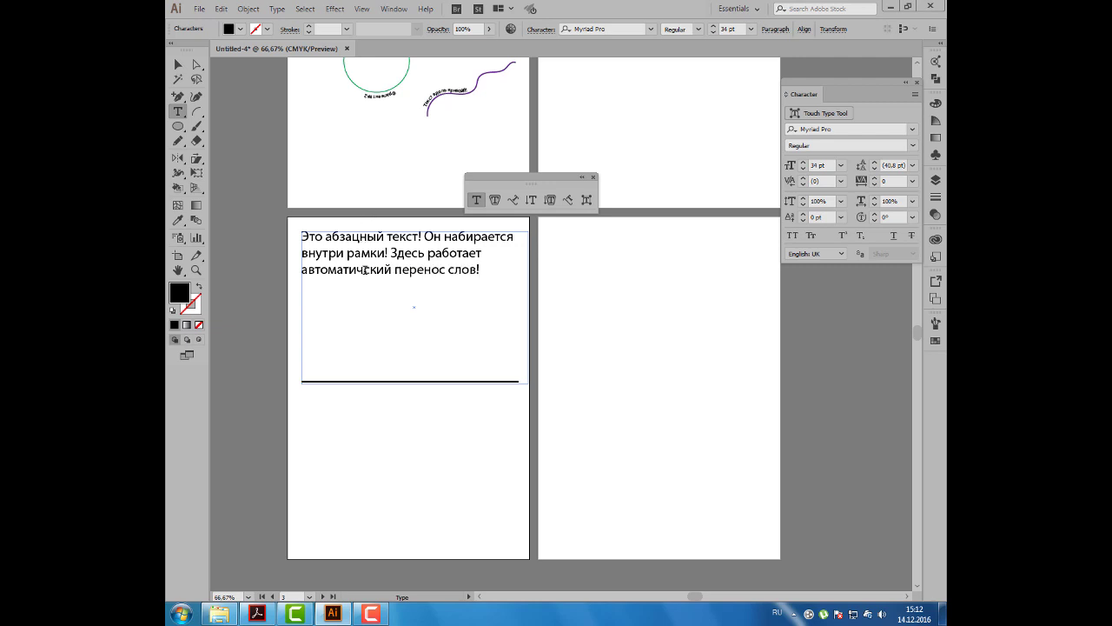
click(365, 270)
text(е)
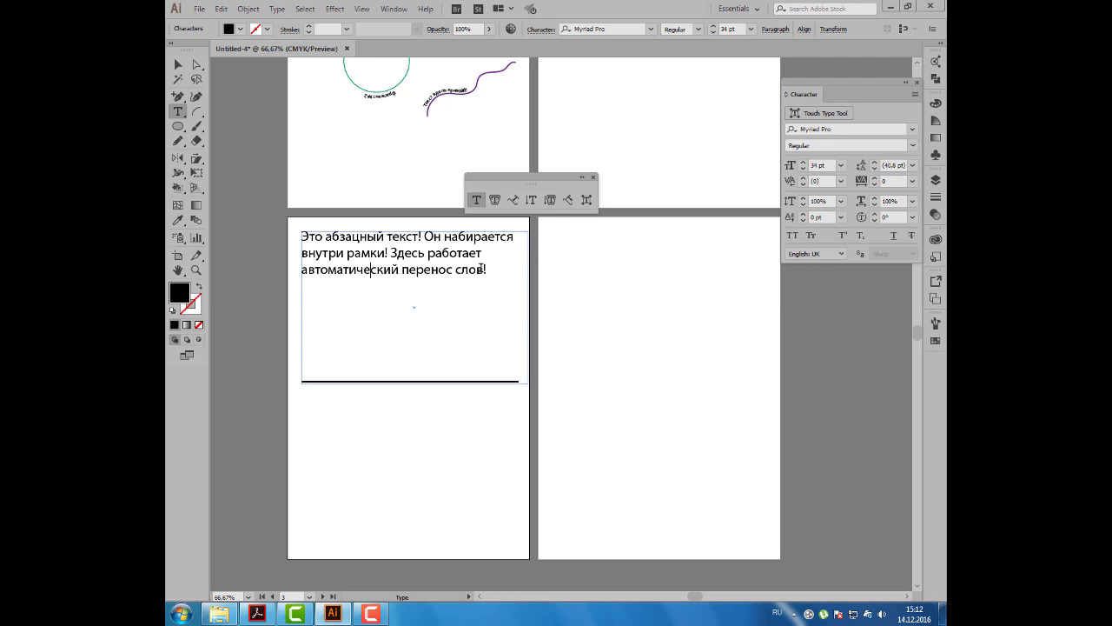
drag(488, 270, 302, 233)
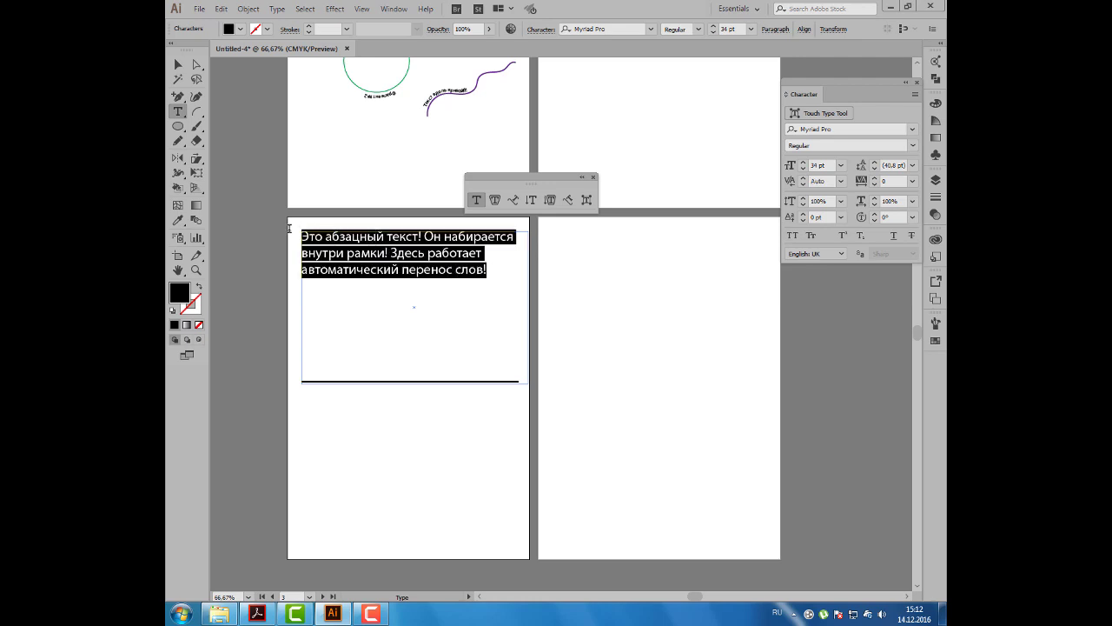
Step: Copy the paragraph and paste it twice more so it appears three times
key(ctrl+c)
click(494, 280)
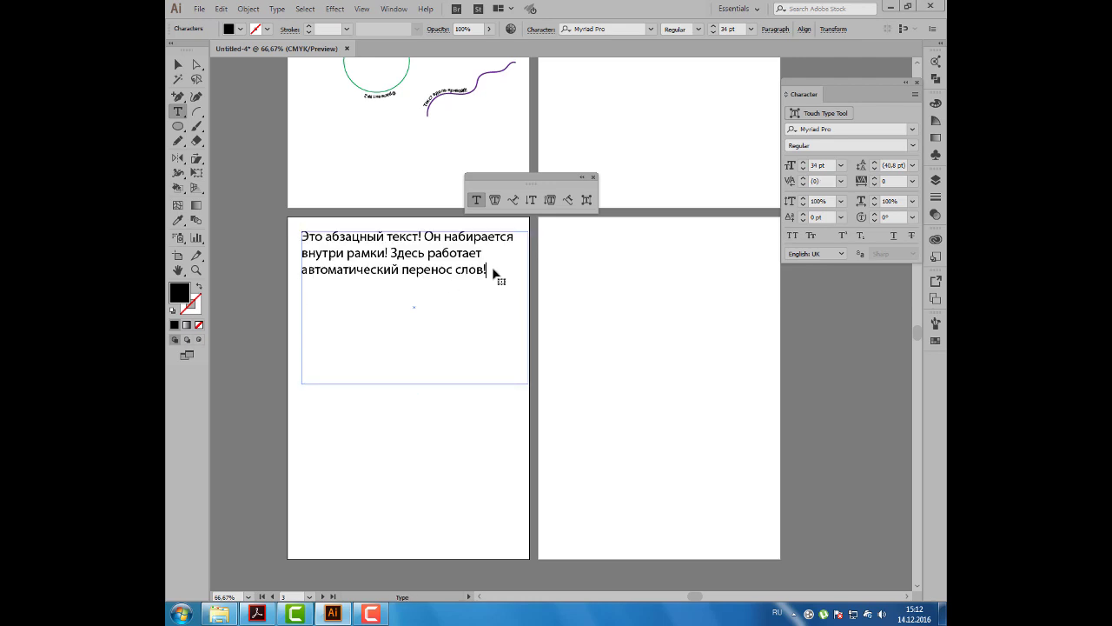
key(ctrl+v)
key(Return)
key(ctrl+v)
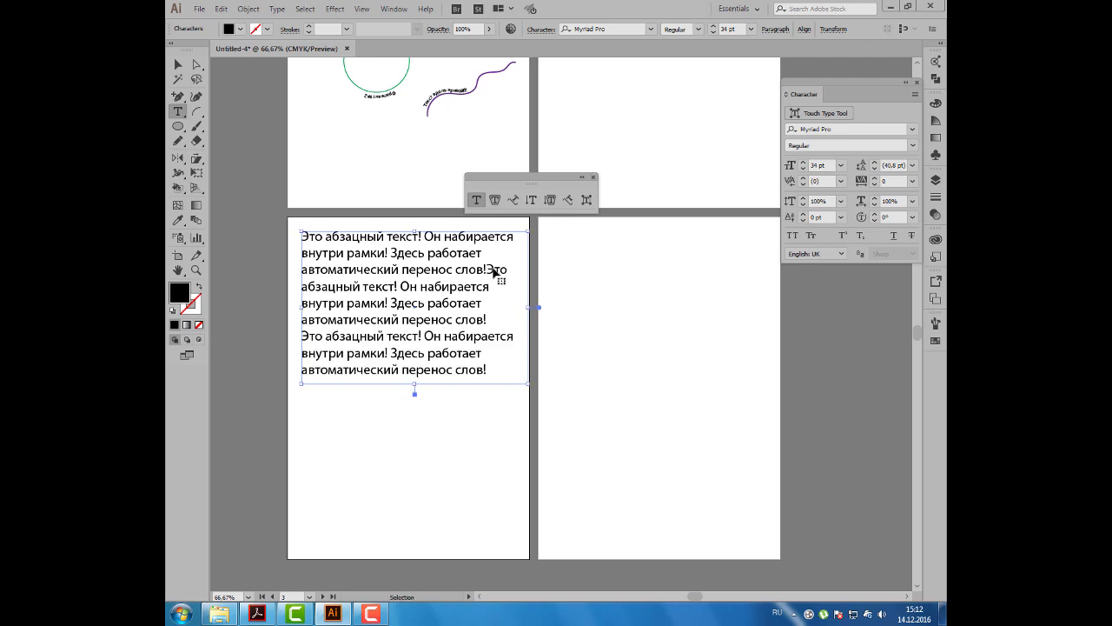
Step: Make the text frame taller so all three paragraphs show, then deselect
click(178, 64)
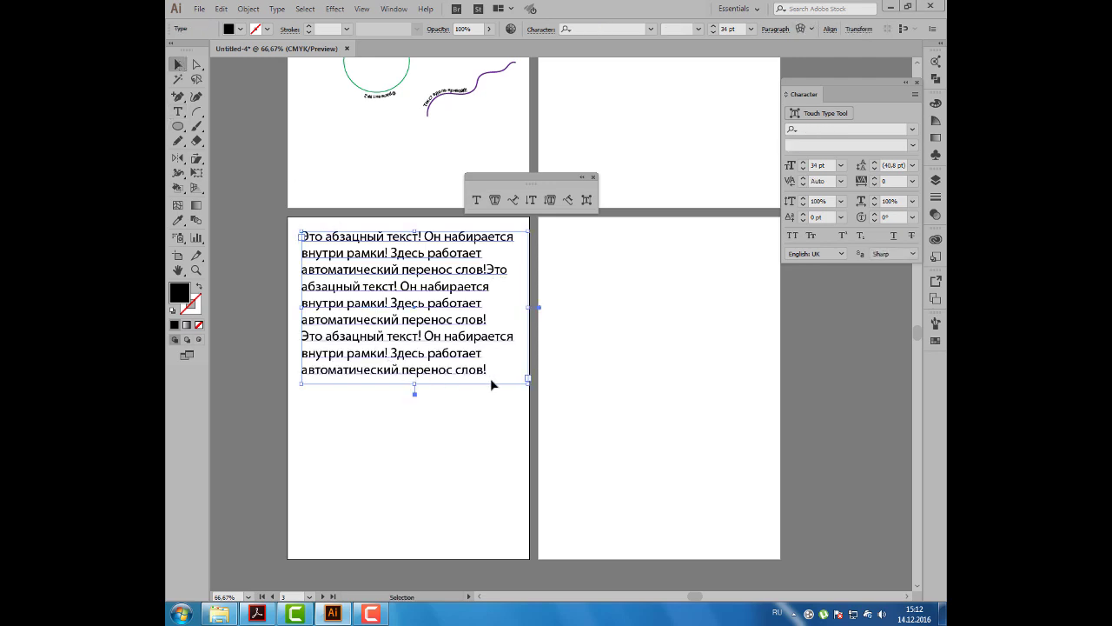
drag(528, 380, 532, 395)
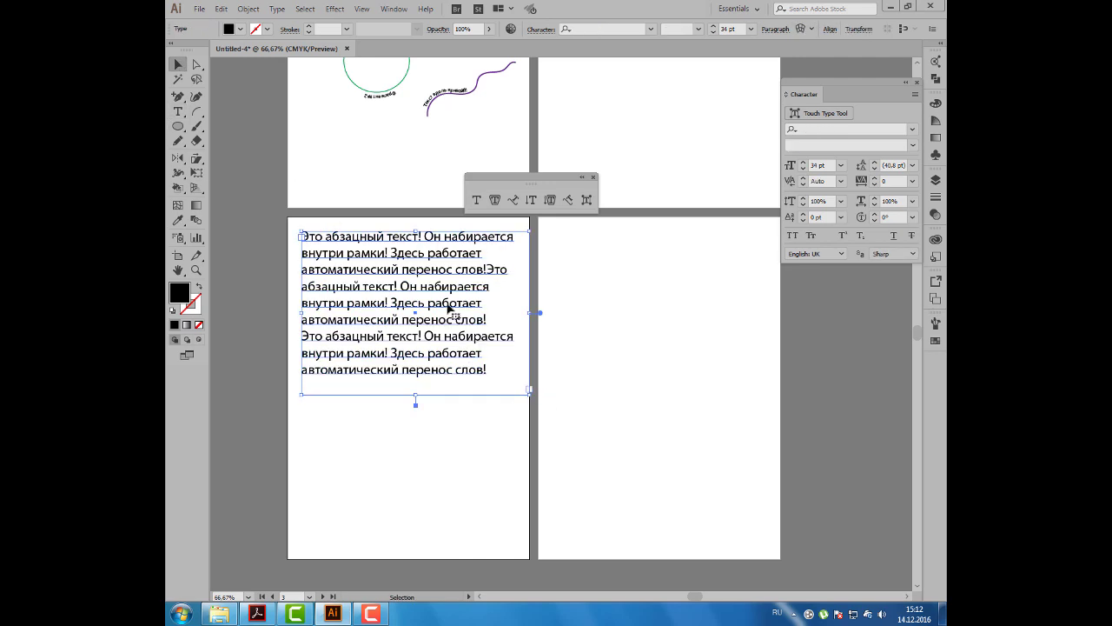
drag(456, 310, 457, 310)
drag(503, 187, 504, 179)
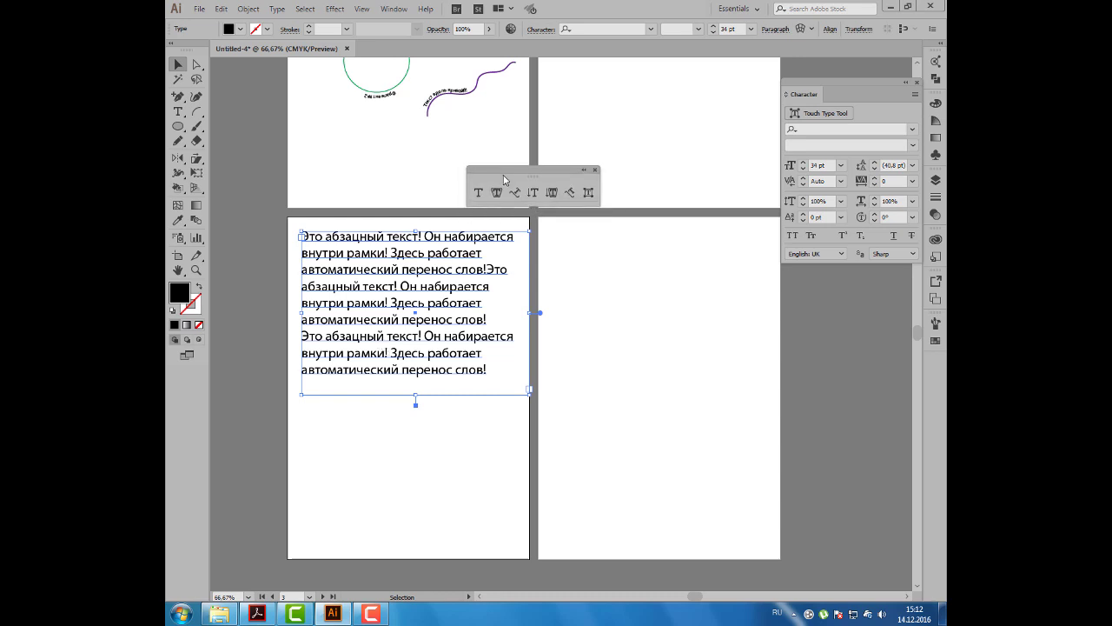
click(295, 183)
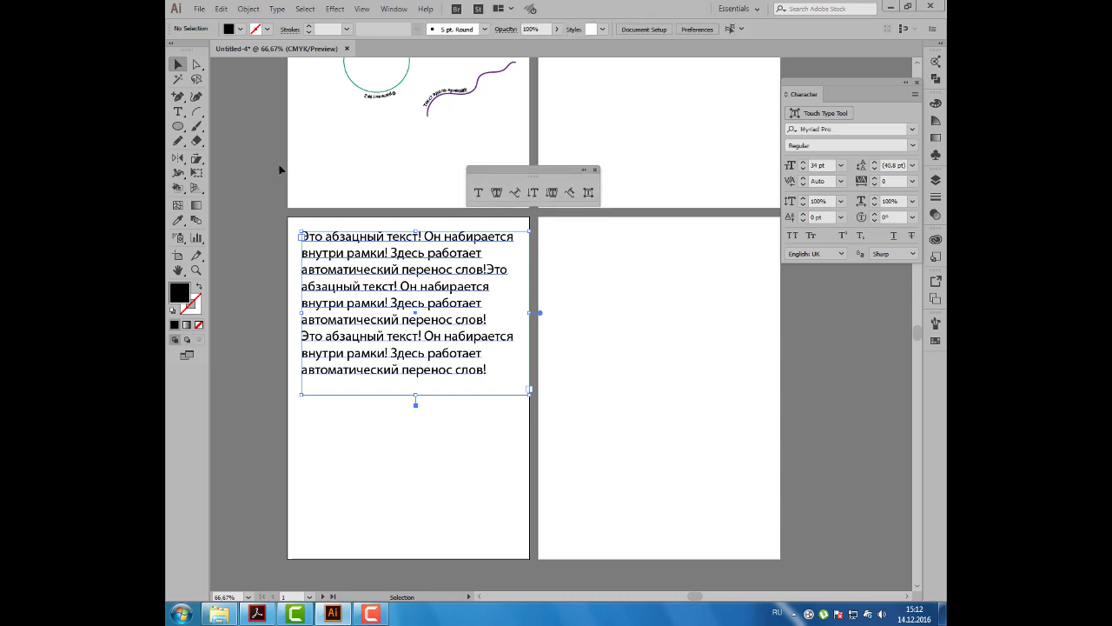
Step: Draw a tall ellipse with default fill and stroke on the lower-right artboard
key(d)
click(178, 126)
mouse_move(584, 244)
mouse_down()
mouse_move(711, 369)
mouse_move(741, 432)
mouse_up()
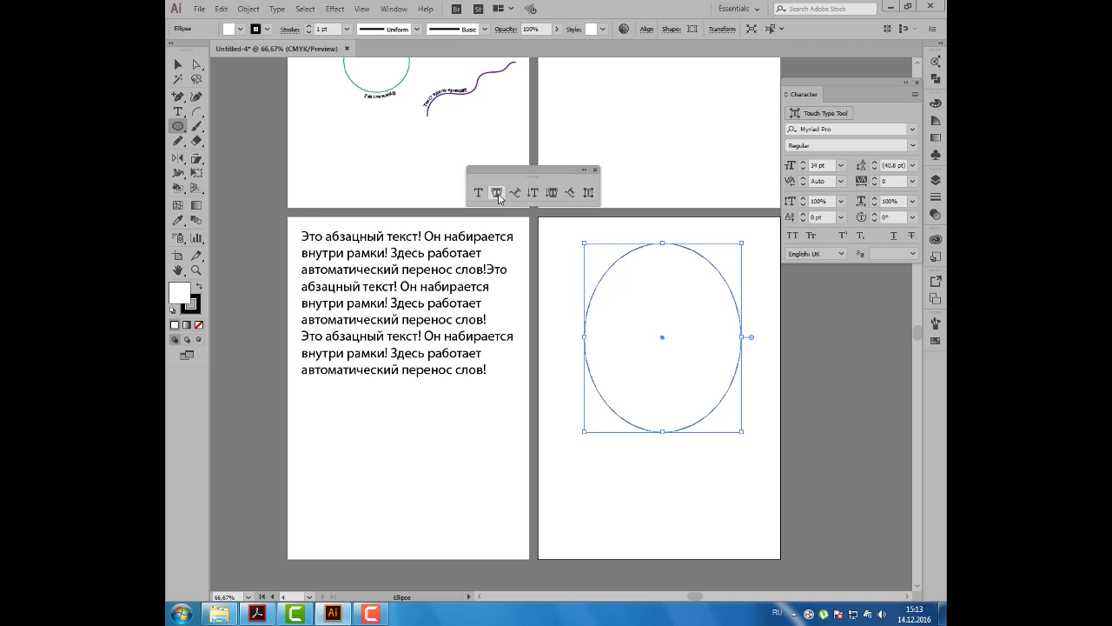
Step: Paste the Russian paragraph into the ellipse as area type and stretch the ellipse to fit
click(498, 194)
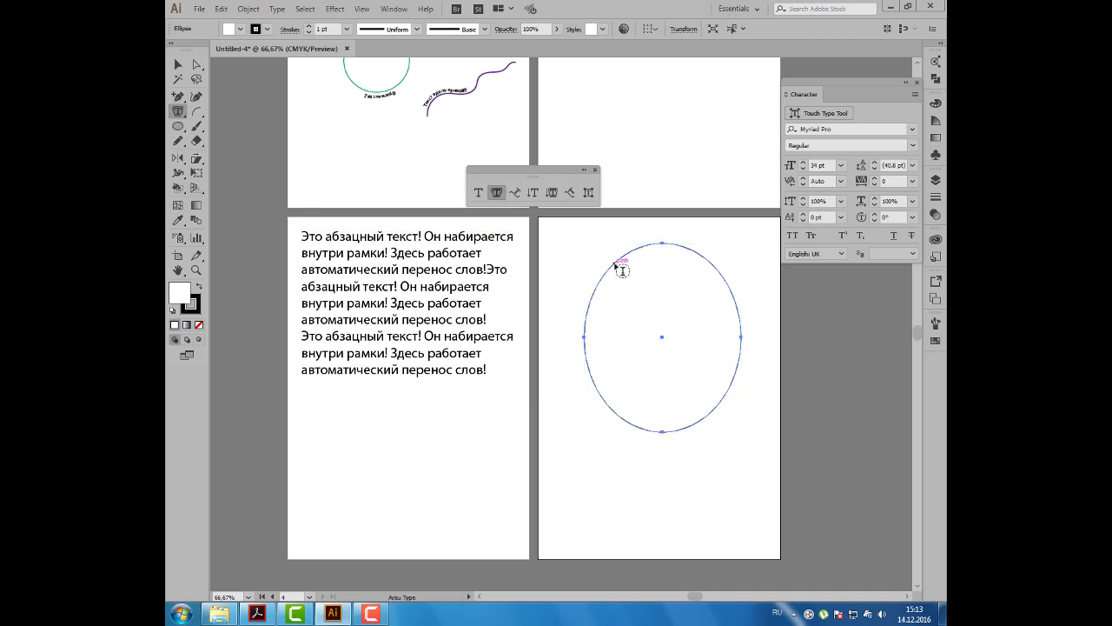
click(617, 263)
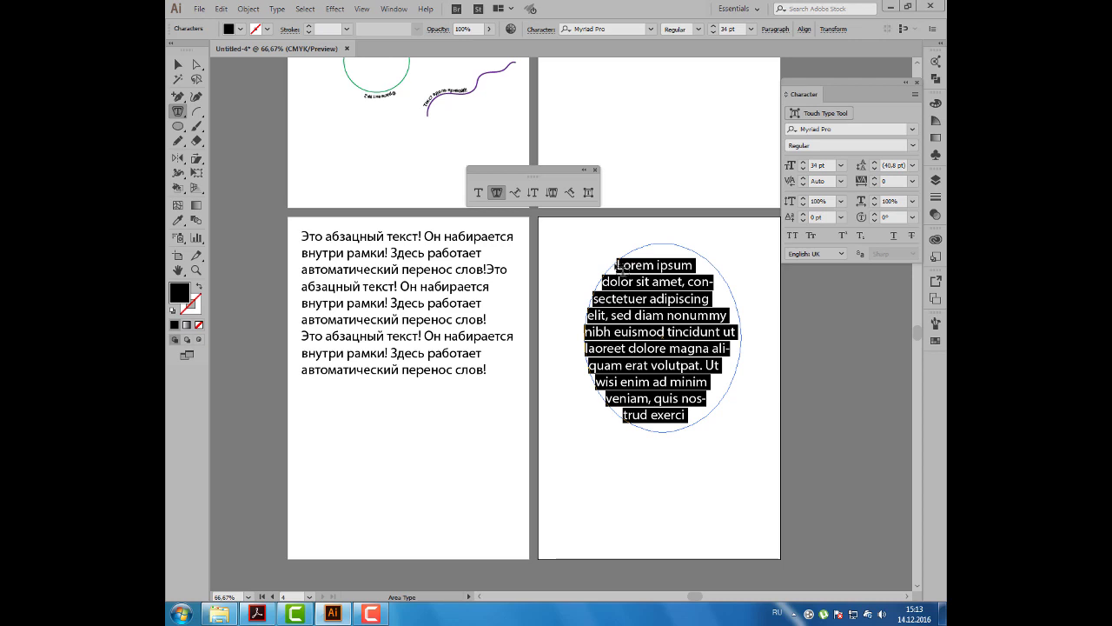
key(ctrl+v)
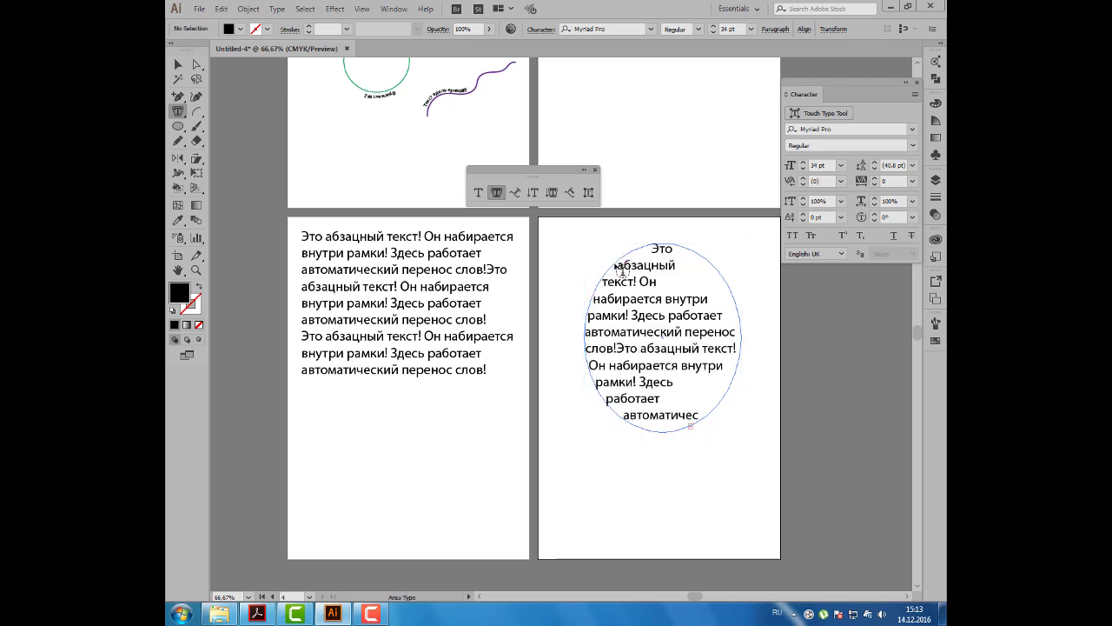
key(Escape)
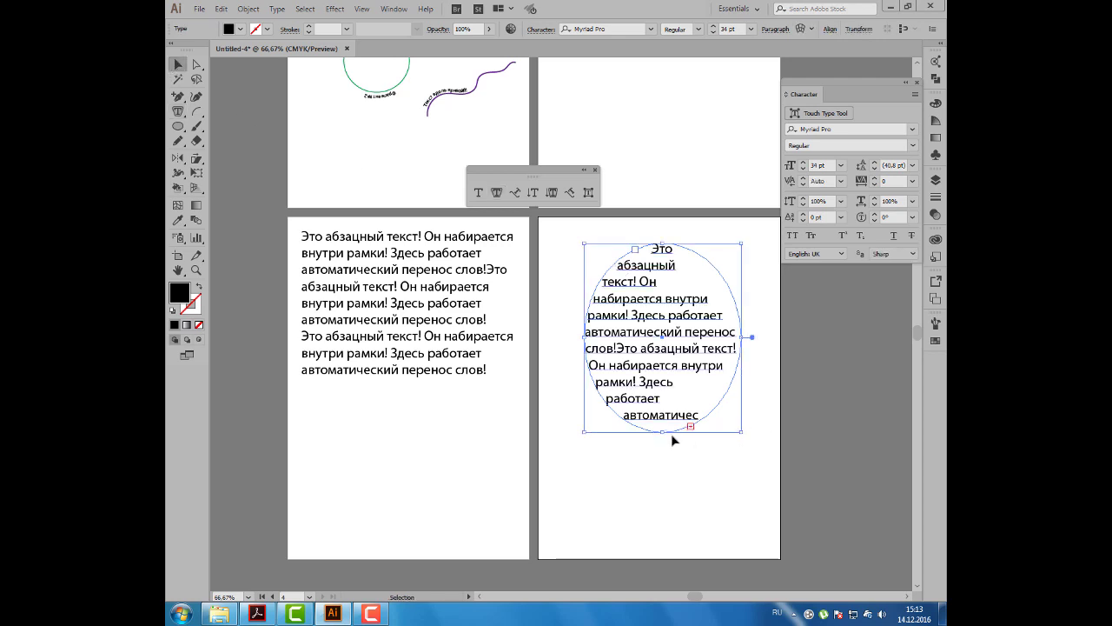
drag(662, 432, 663, 447)
click(629, 467)
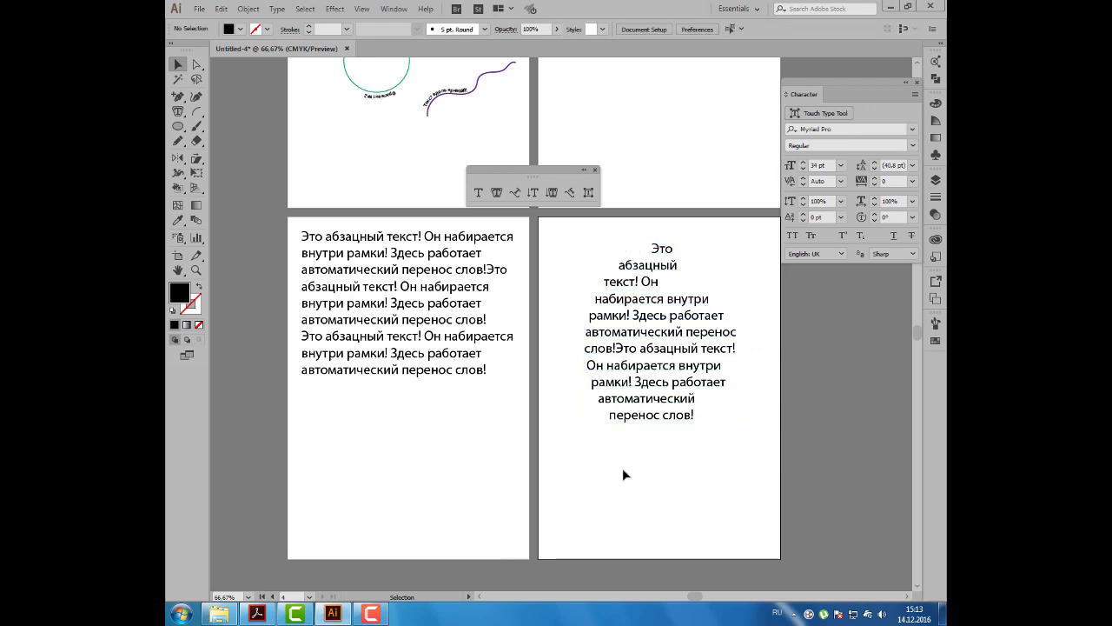
Step: Open the Direct Selection flyout and pick the Group Selection Tool
scroll(422, 199, up, 3)
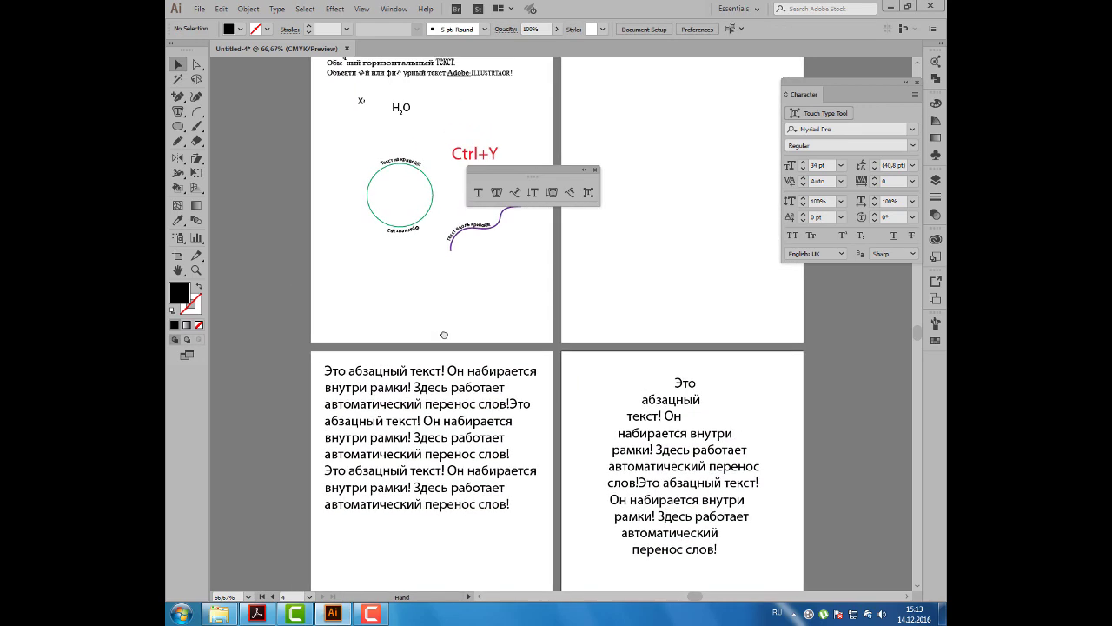
scroll(441, 198, up, 2)
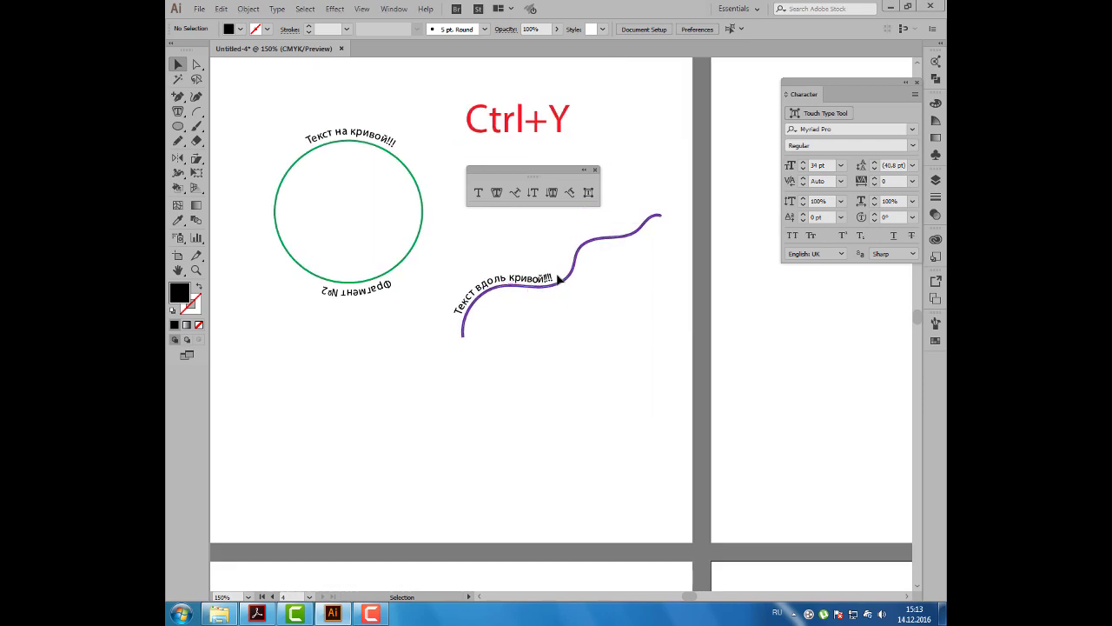
scroll(547, 311, down, 2)
scroll(521, 304, down, 1)
scroll(548, 243, down, 2)
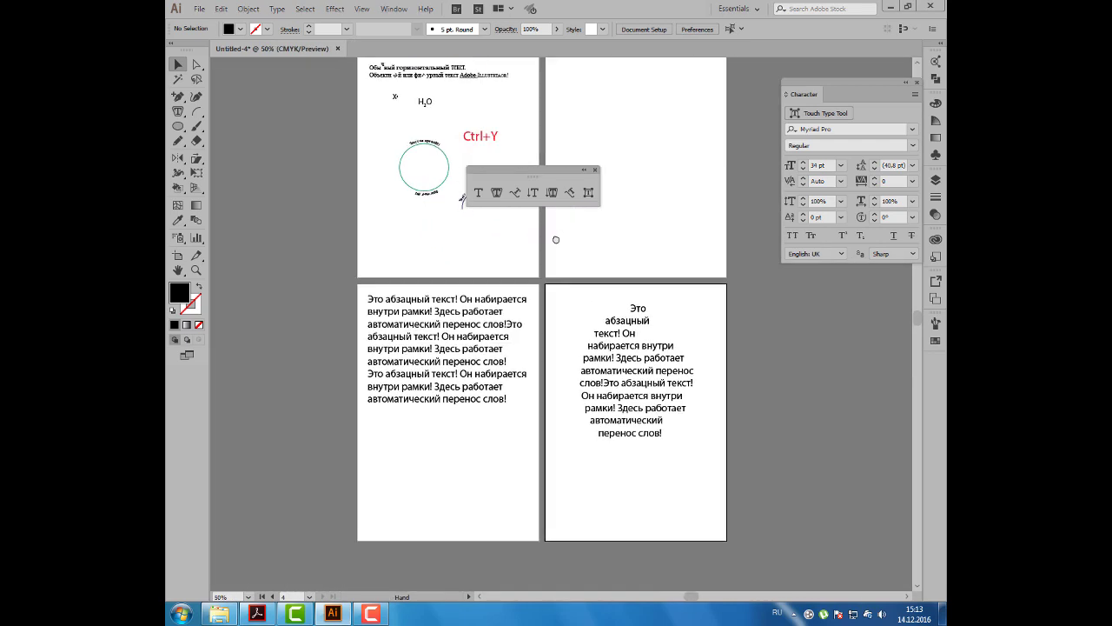
drag(533, 176, 521, 206)
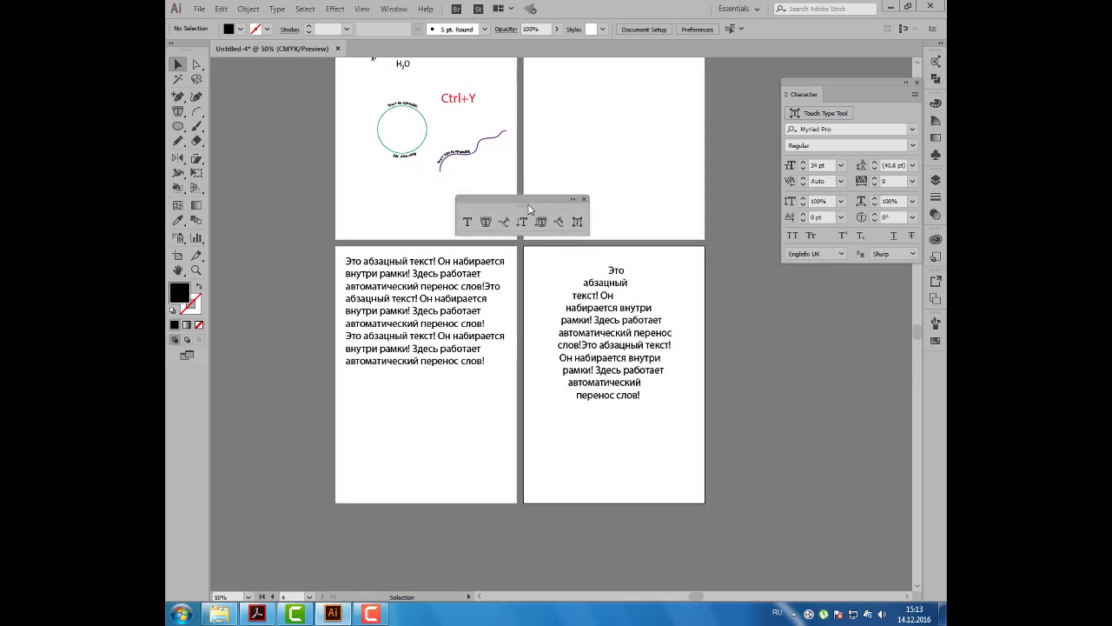
click(198, 67)
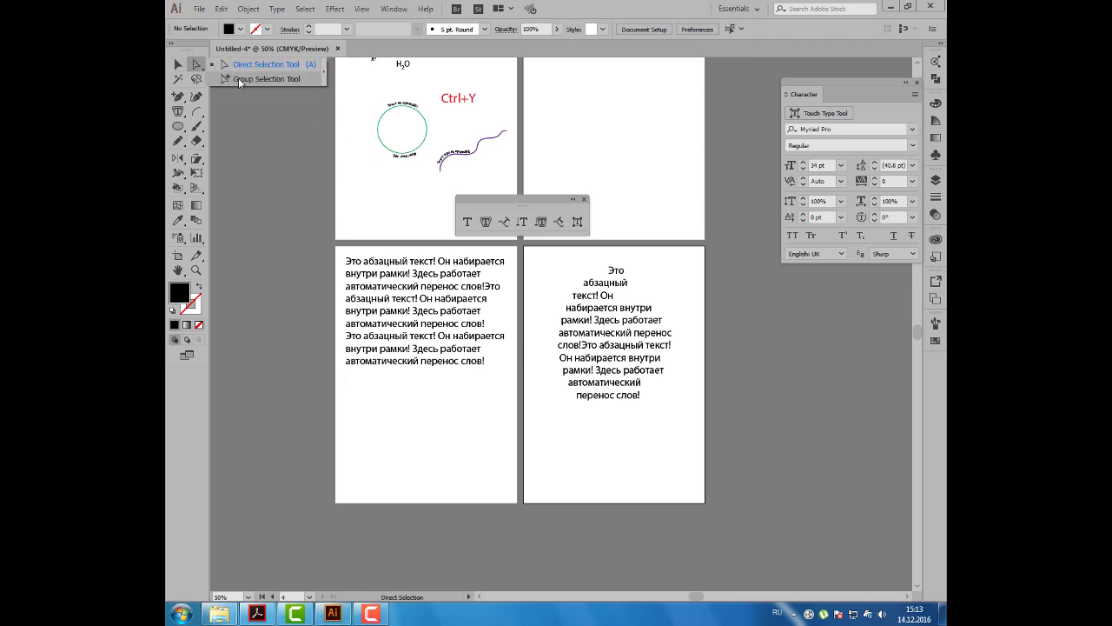
click(238, 78)
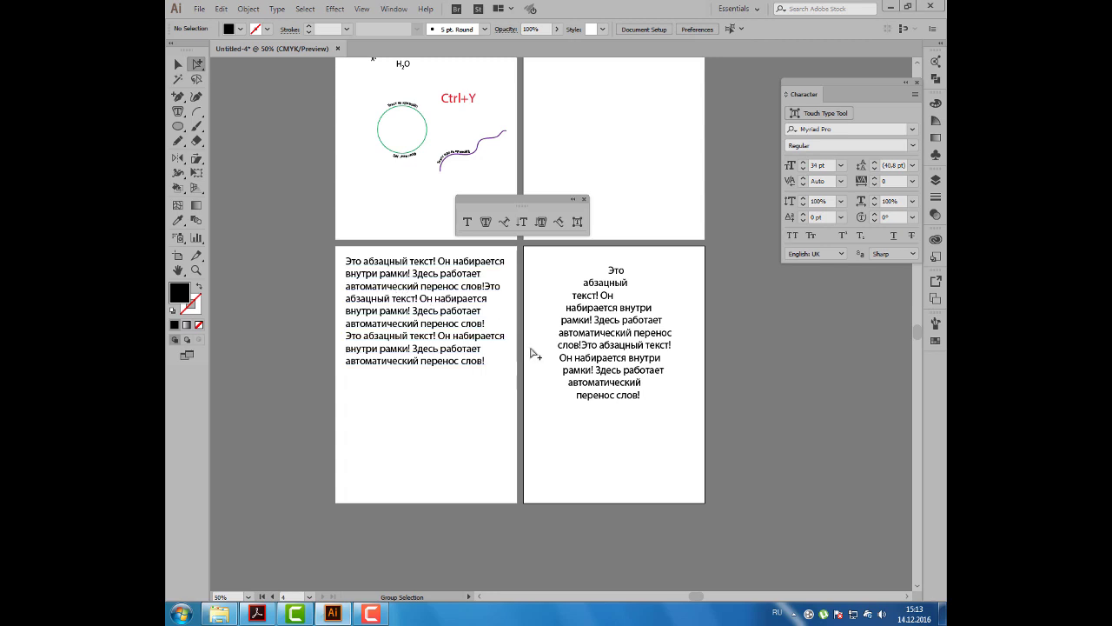
Step: Select the ellipse path and give it a yellow fill and a 3 pt purple stroke
click(562, 380)
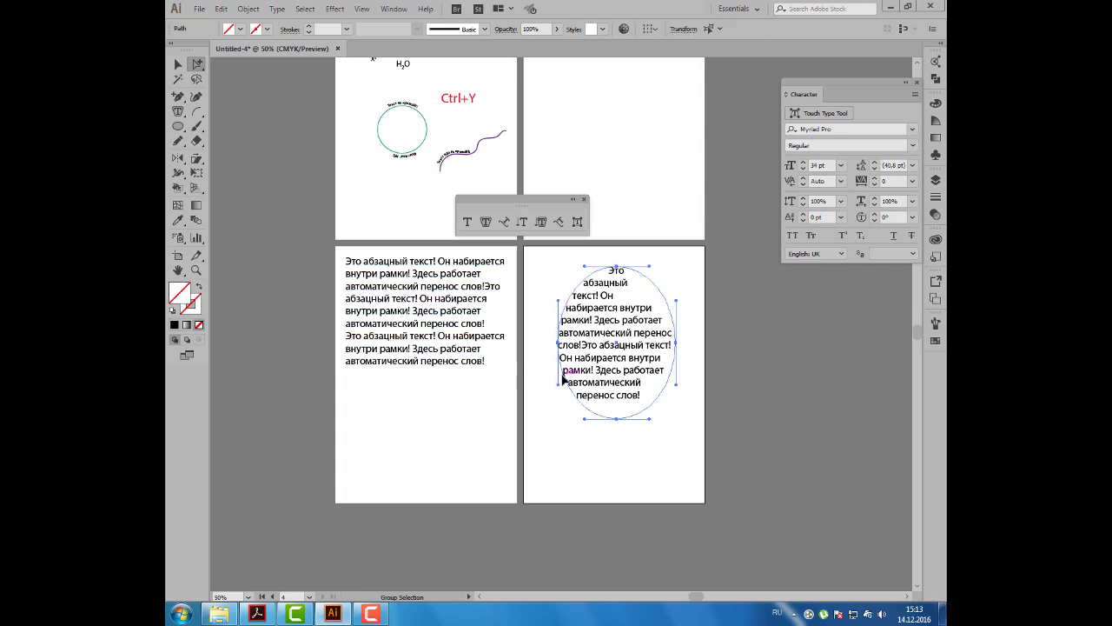
click(241, 28)
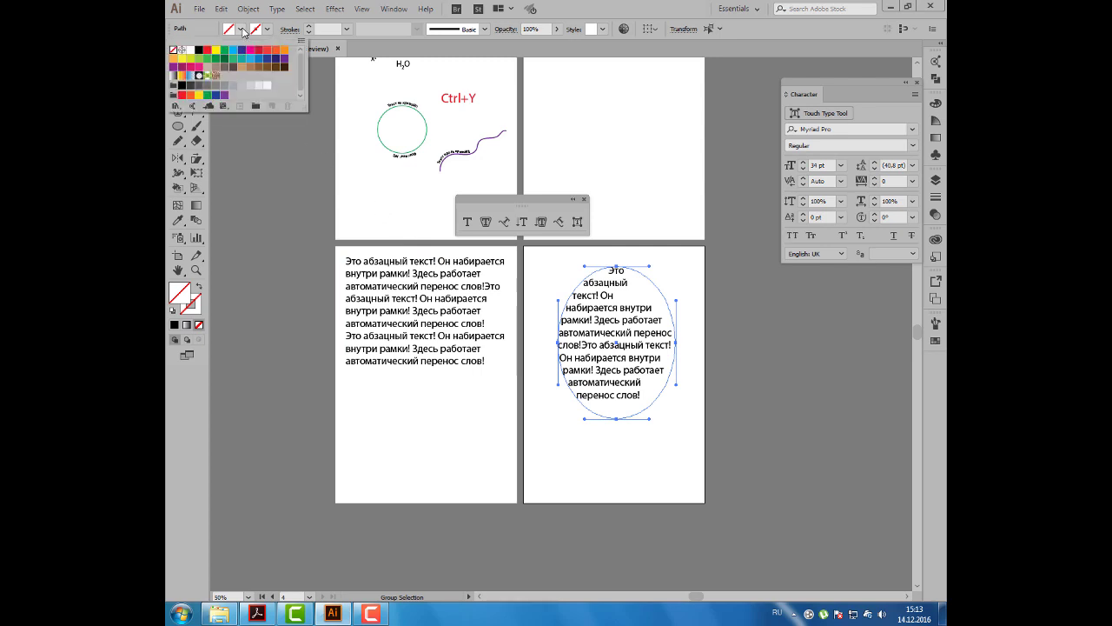
click(221, 50)
click(266, 29)
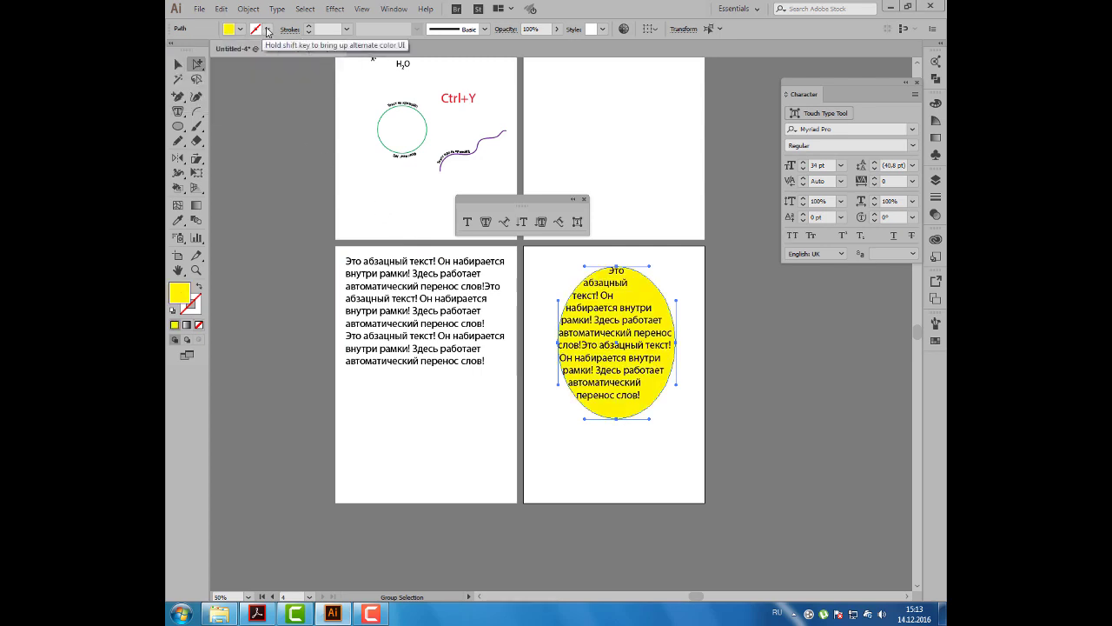
click(266, 28)
click(285, 59)
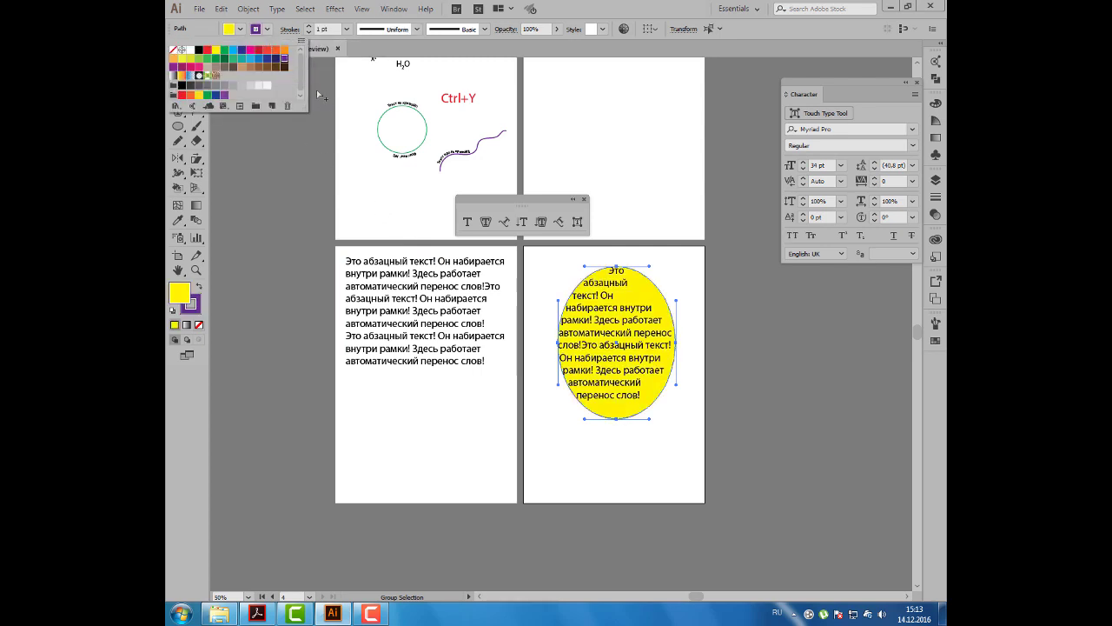
click(309, 29)
click(310, 27)
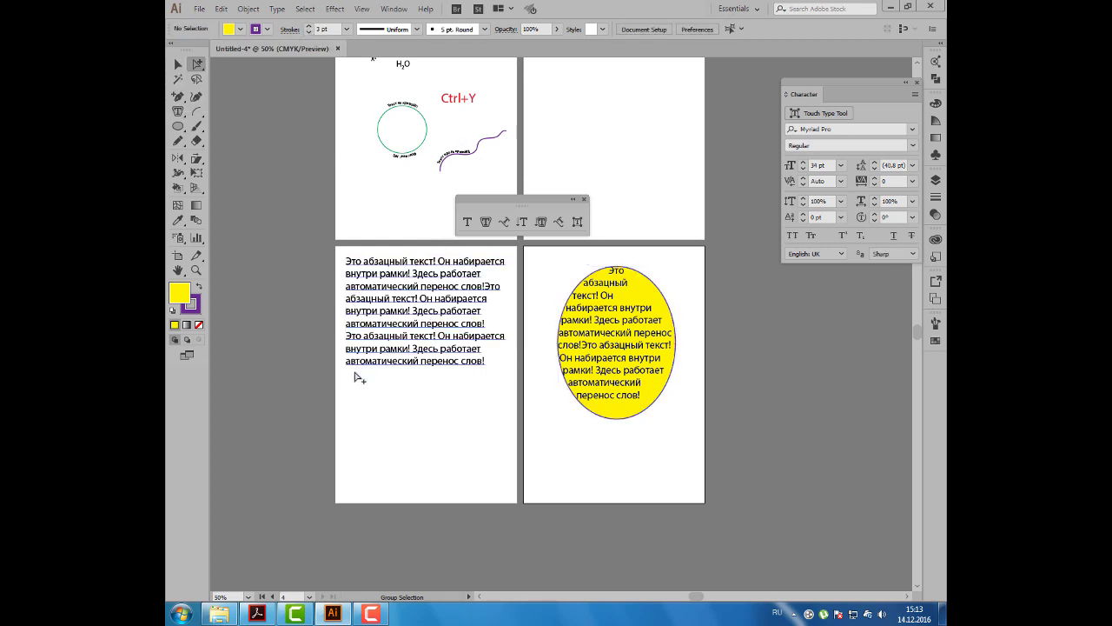
Step: Give the left paragraph frame a light grey fill and a 4 pt red outline
click(357, 379)
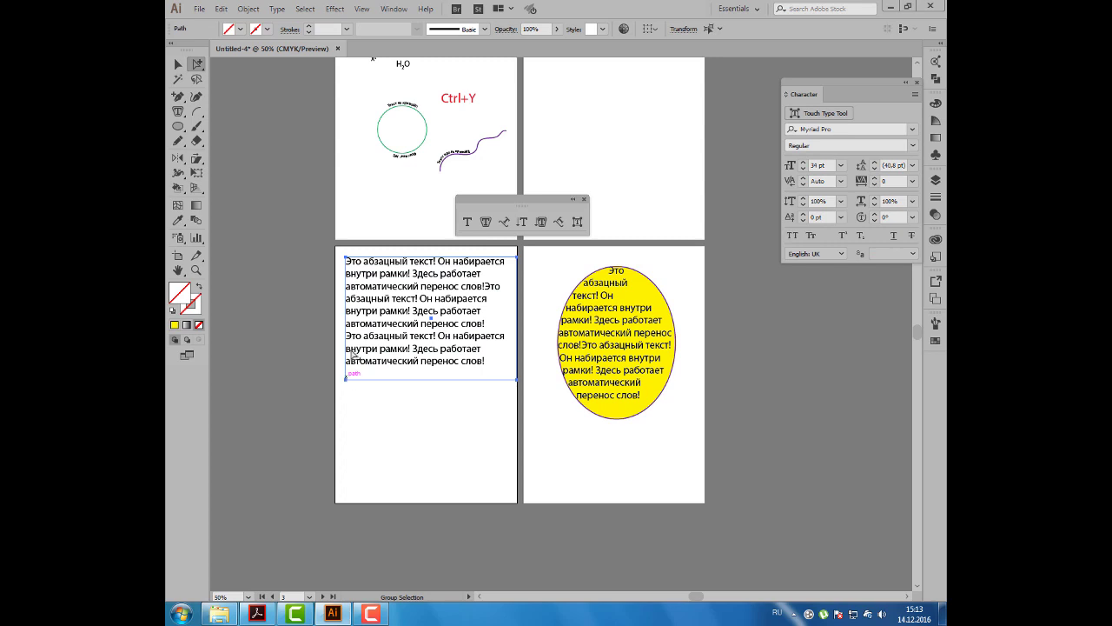
click(240, 29)
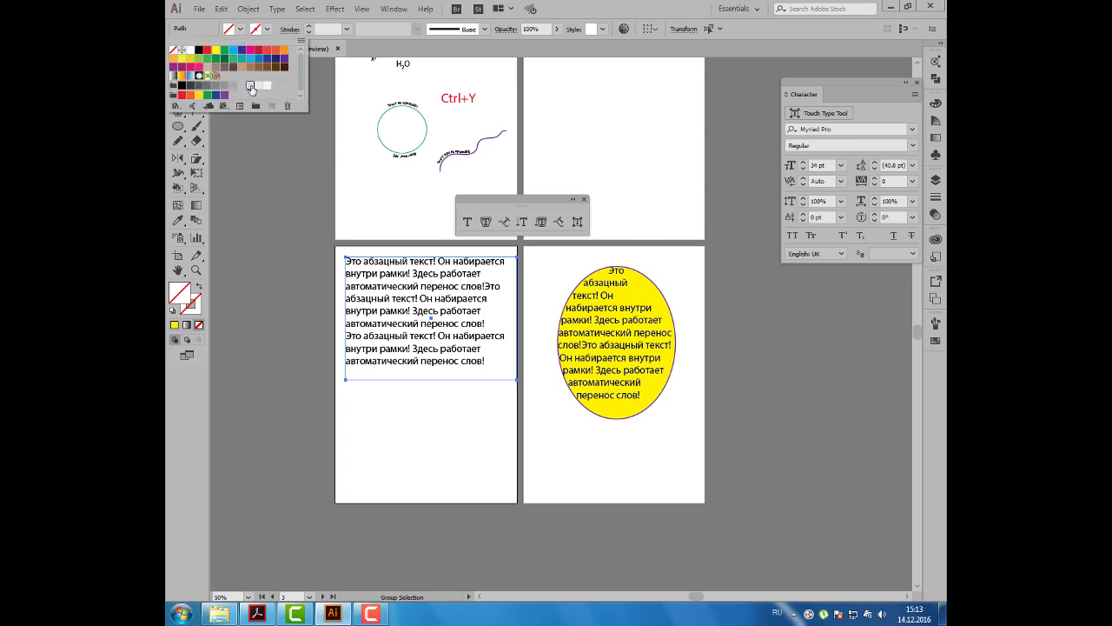
click(258, 86)
click(267, 30)
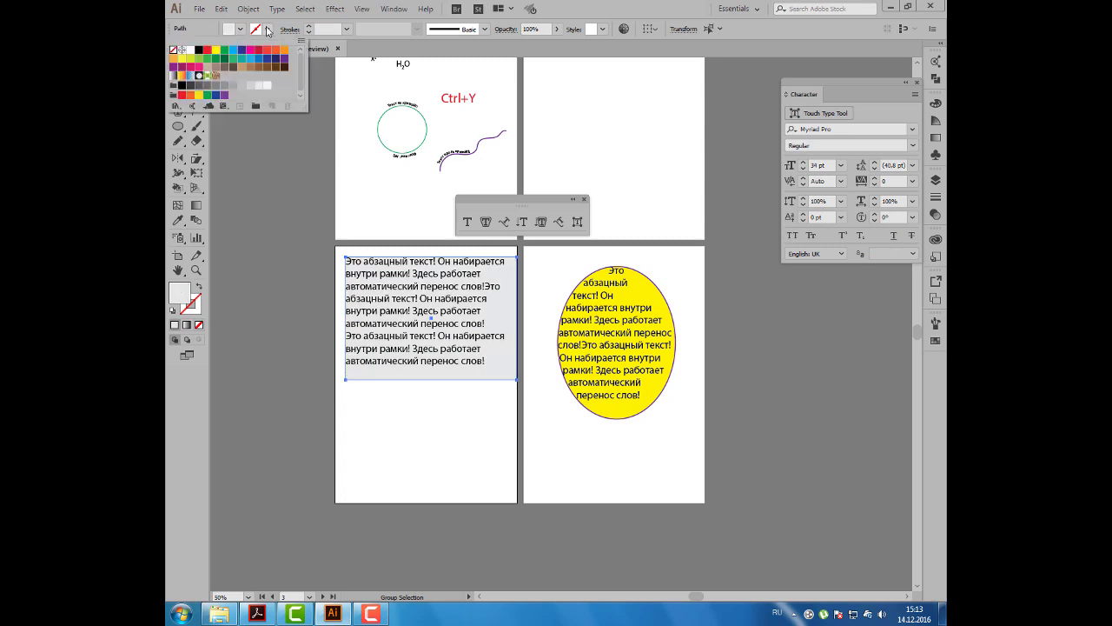
click(260, 55)
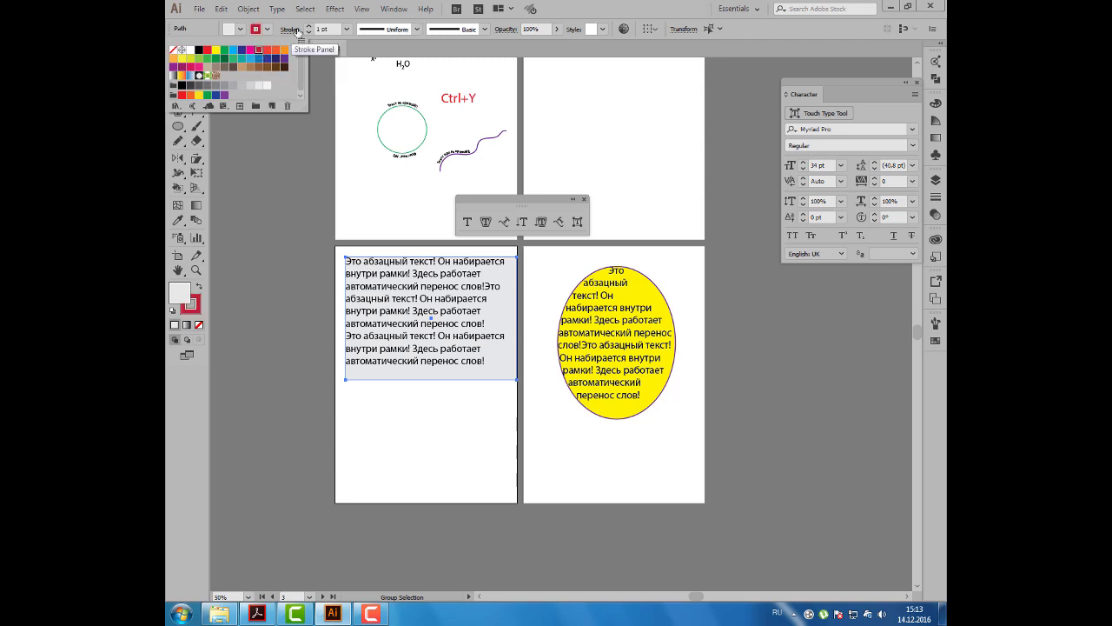
key(v)
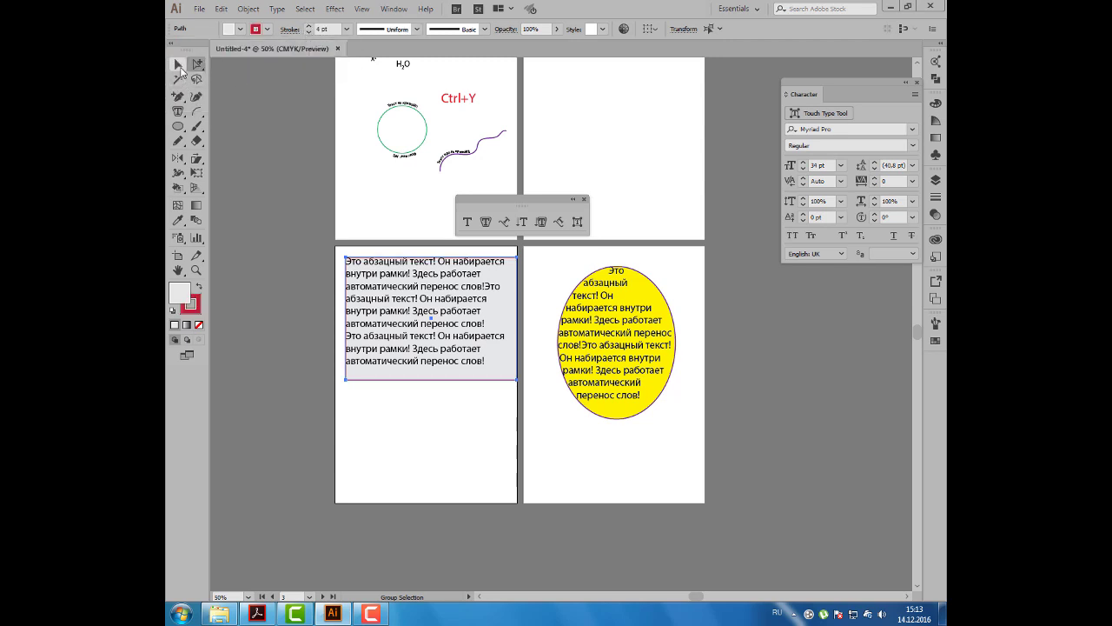
click(242, 127)
Step: Move the yellow ellipse text right and paste a fourth paragraph copy into the left frame
click(436, 272)
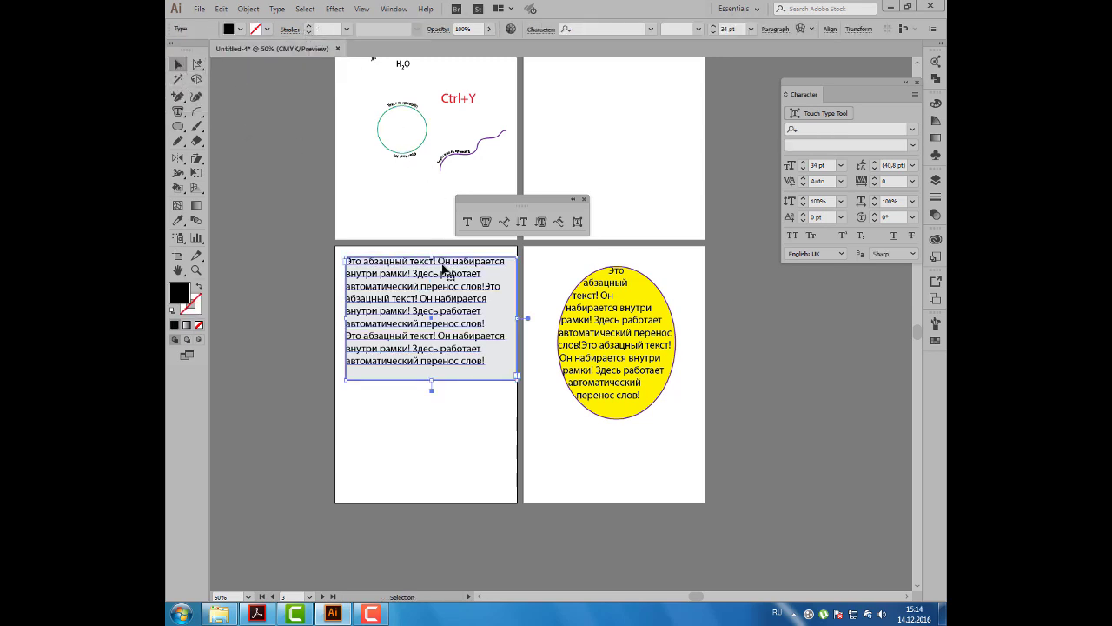
drag(574, 322, 752, 321)
key(t)
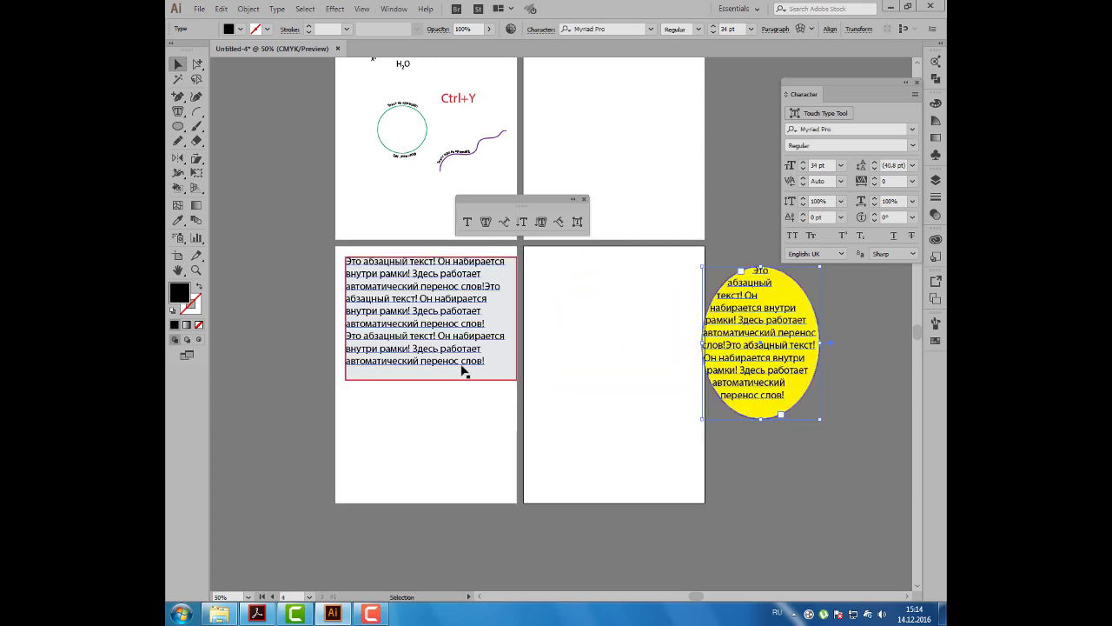
drag(493, 359, 360, 262)
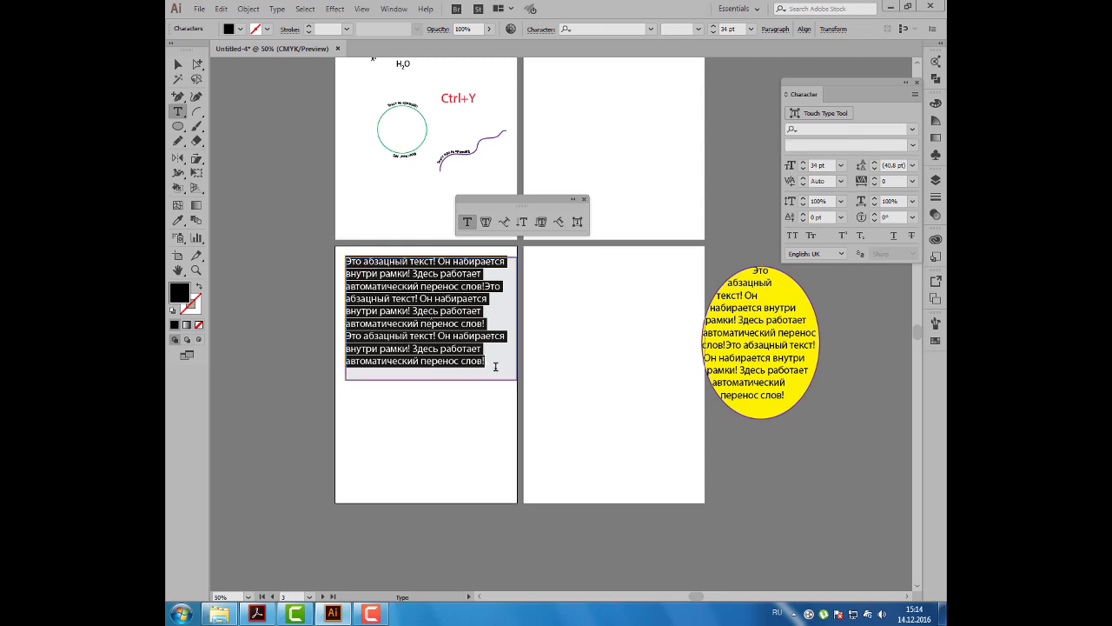
click(495, 360)
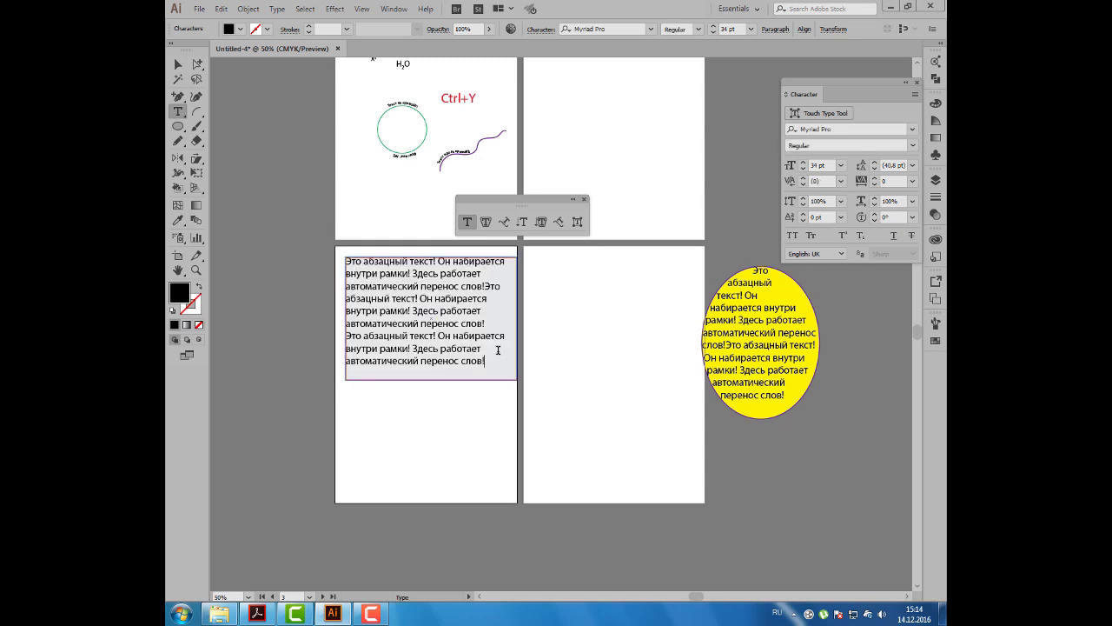
key(ctrl+v)
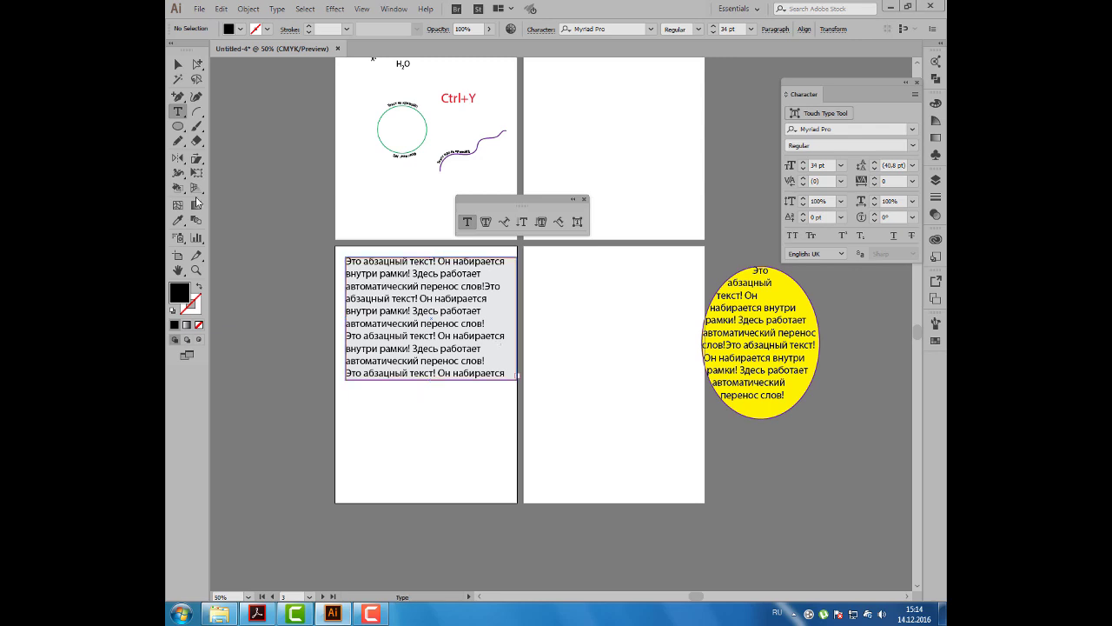
click(177, 64)
Step: Enlarge the grey text frame nearly to the artboard bottom and move the type-on-path tools aside
drag(458, 295, 458, 306)
drag(517, 377, 512, 402)
scroll(518, 410, up, 2)
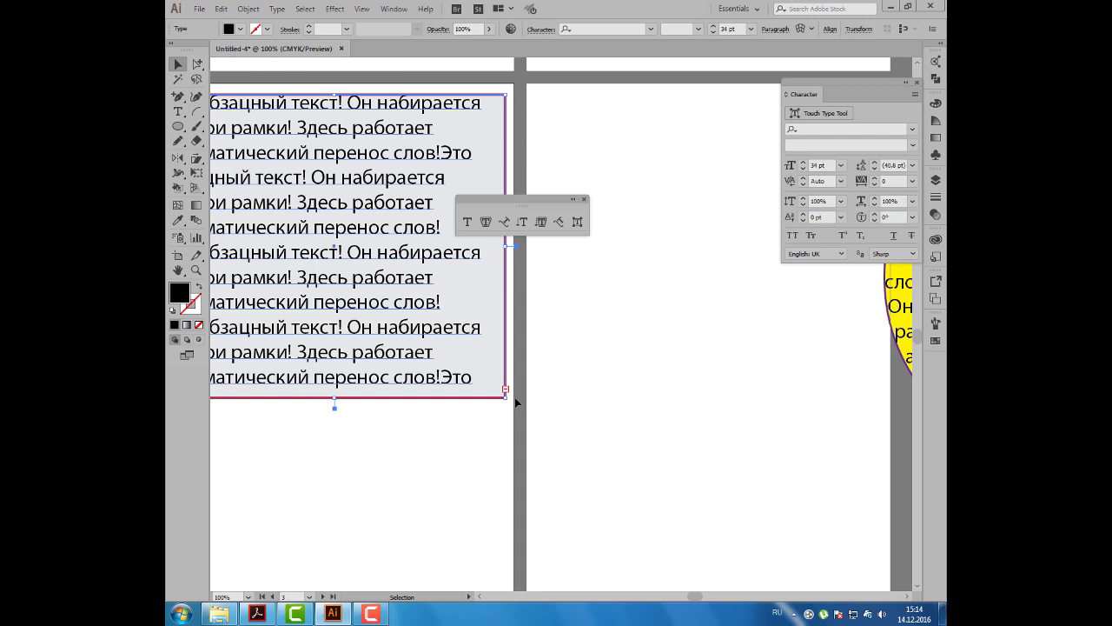
scroll(393, 378, down, 1)
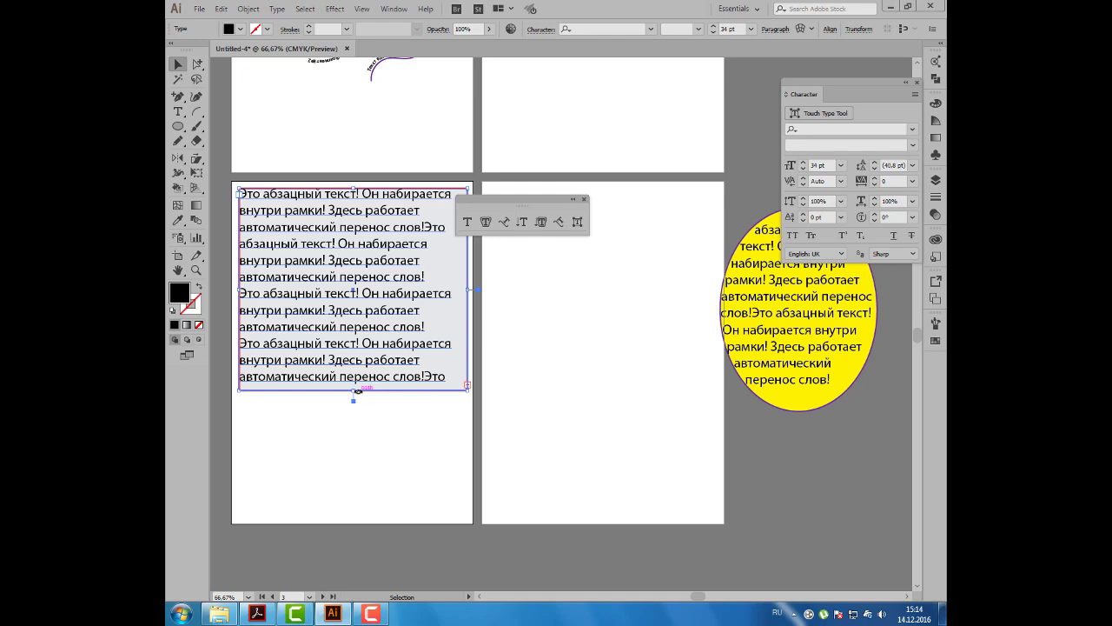
drag(357, 390, 415, 483)
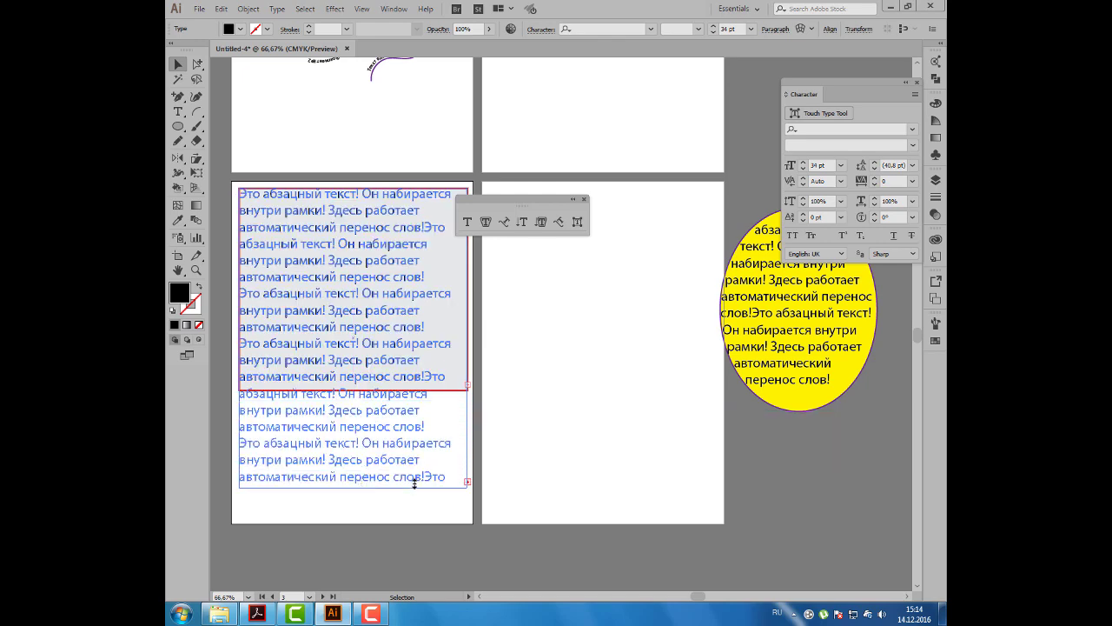
drag(504, 201, 556, 206)
drag(380, 261, 381, 271)
drag(239, 346, 284, 322)
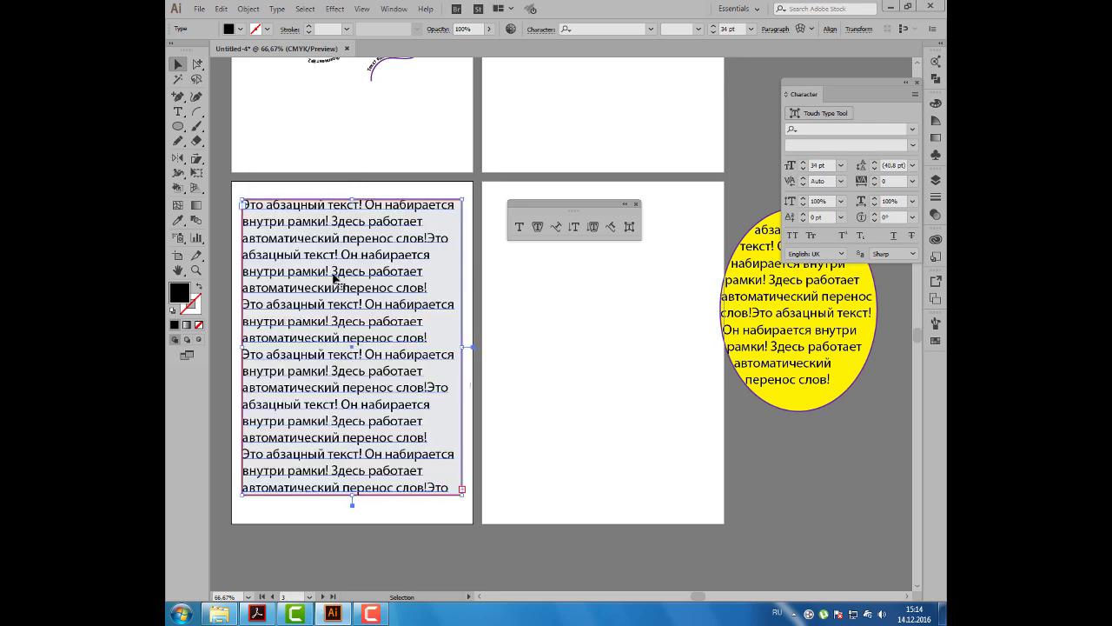
drag(547, 207, 573, 134)
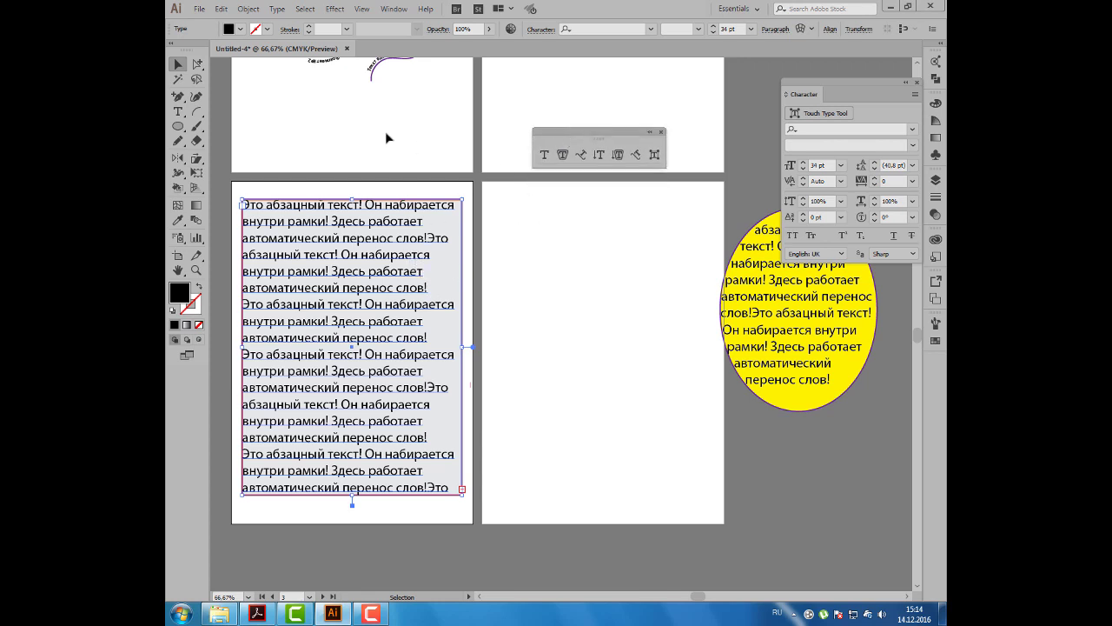
click(178, 64)
scroll(468, 490, up, 1)
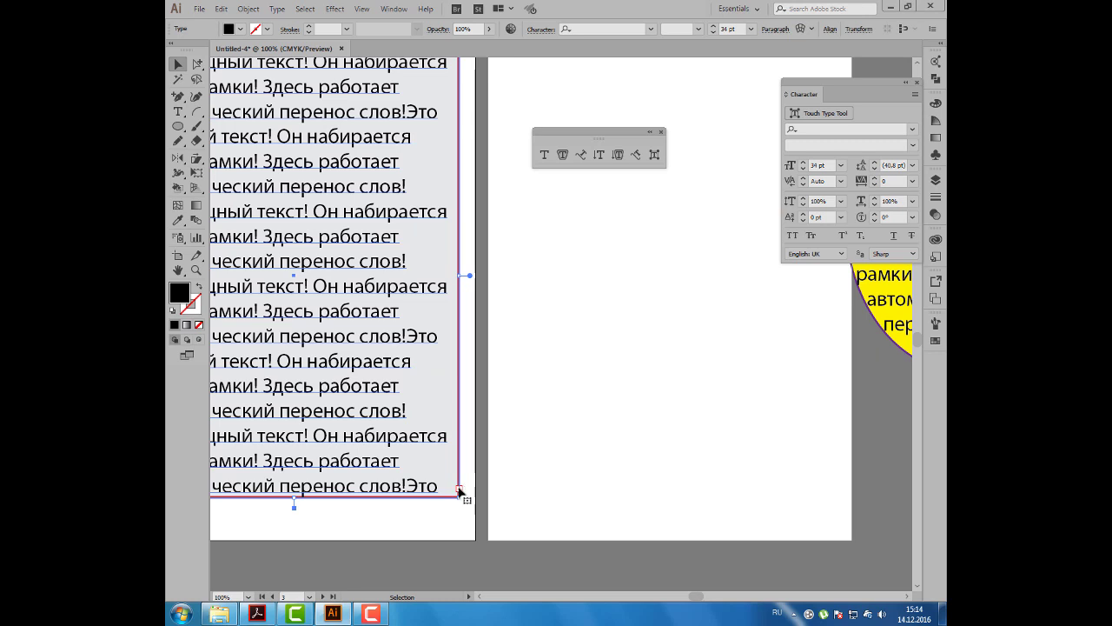
key(t)
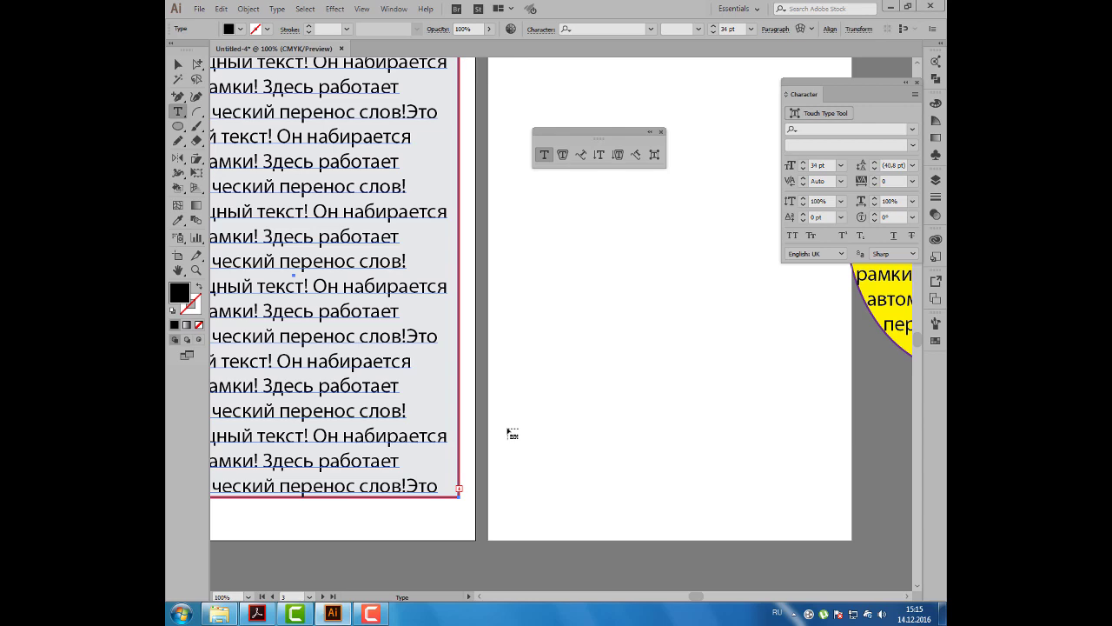
scroll(512, 433, down, 2)
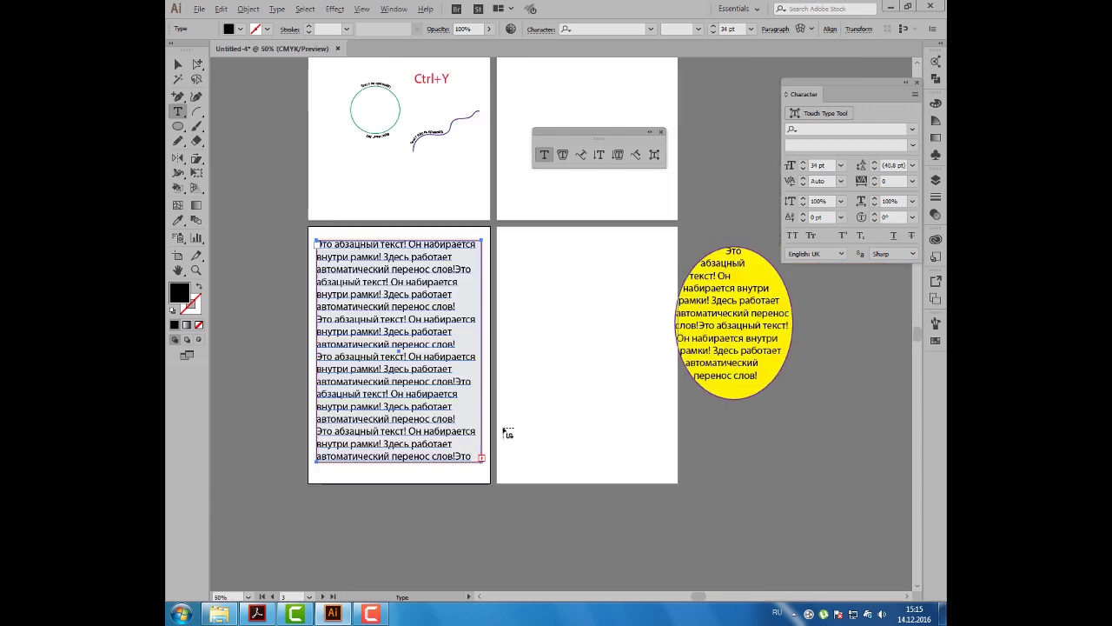
click(512, 242)
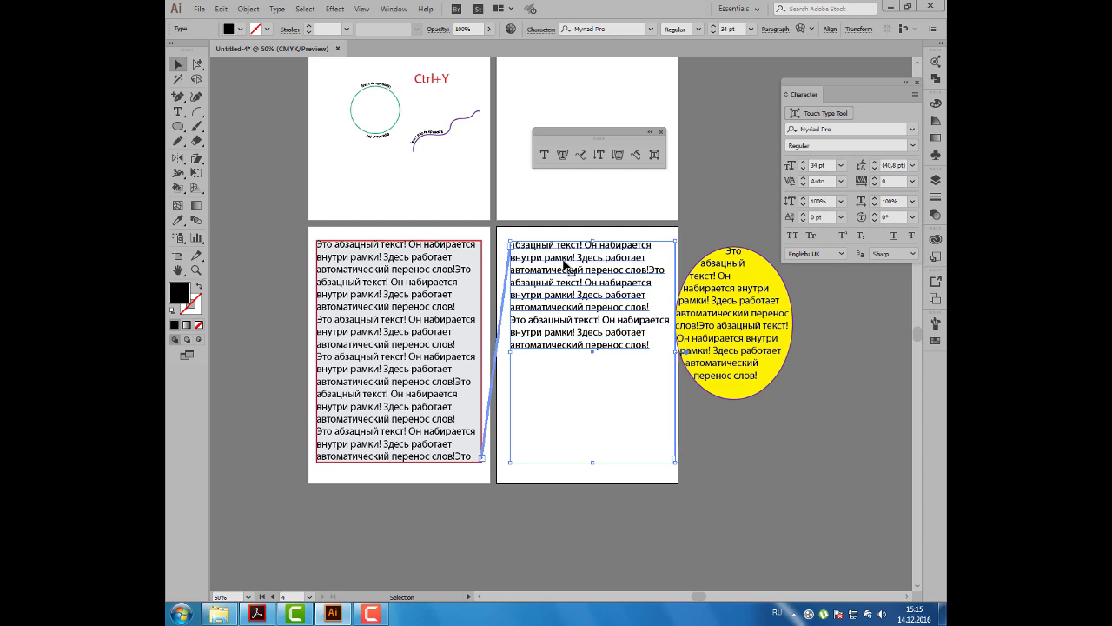
key(Delete)
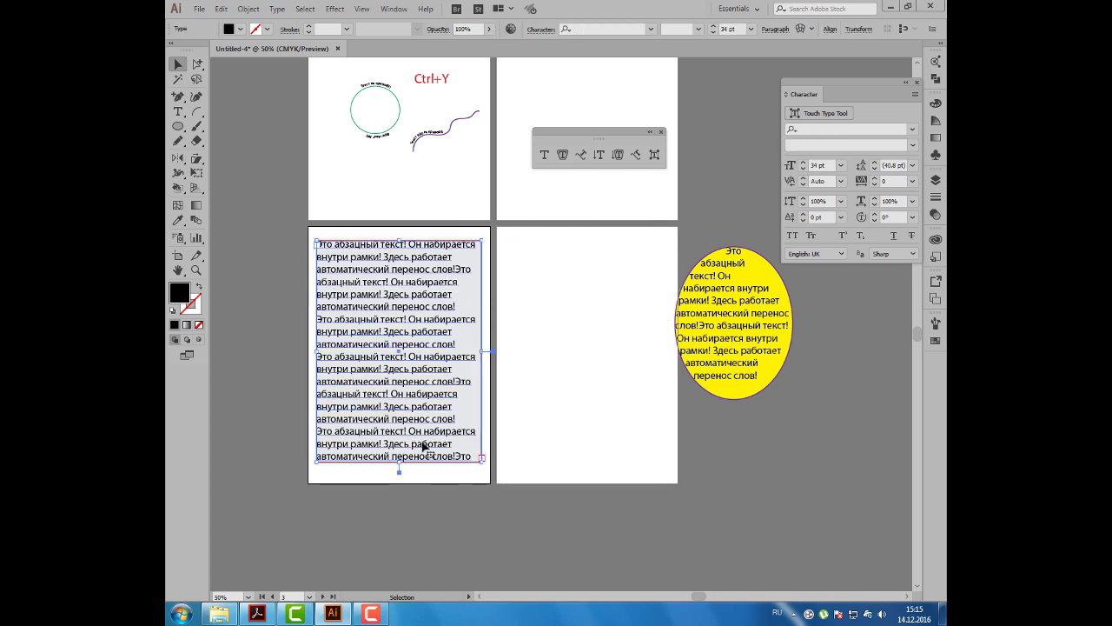
click(482, 461)
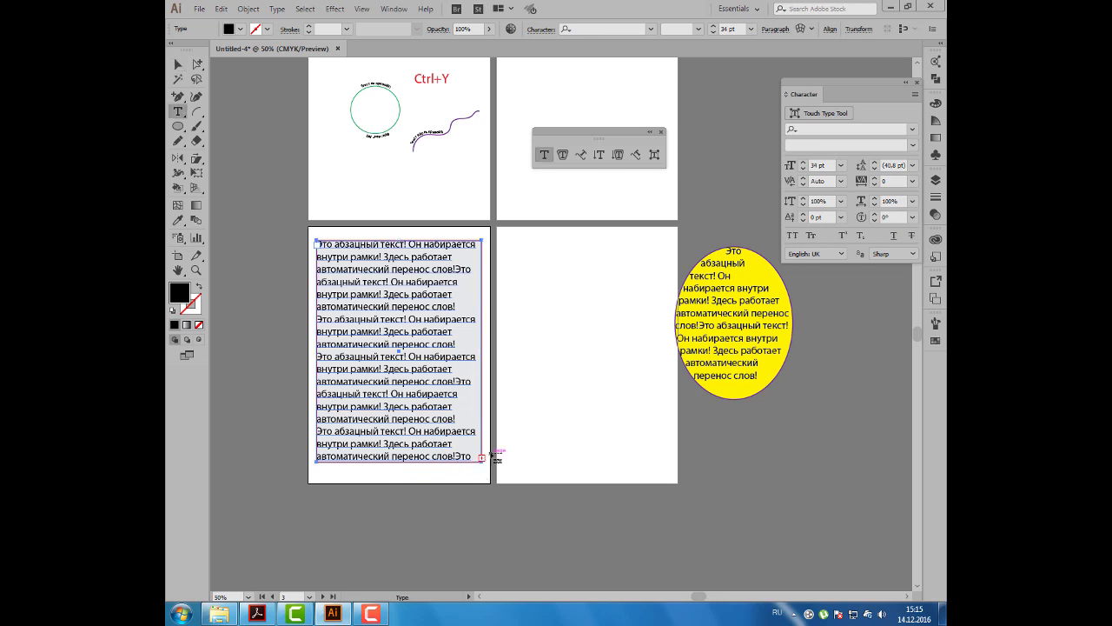
click(511, 241)
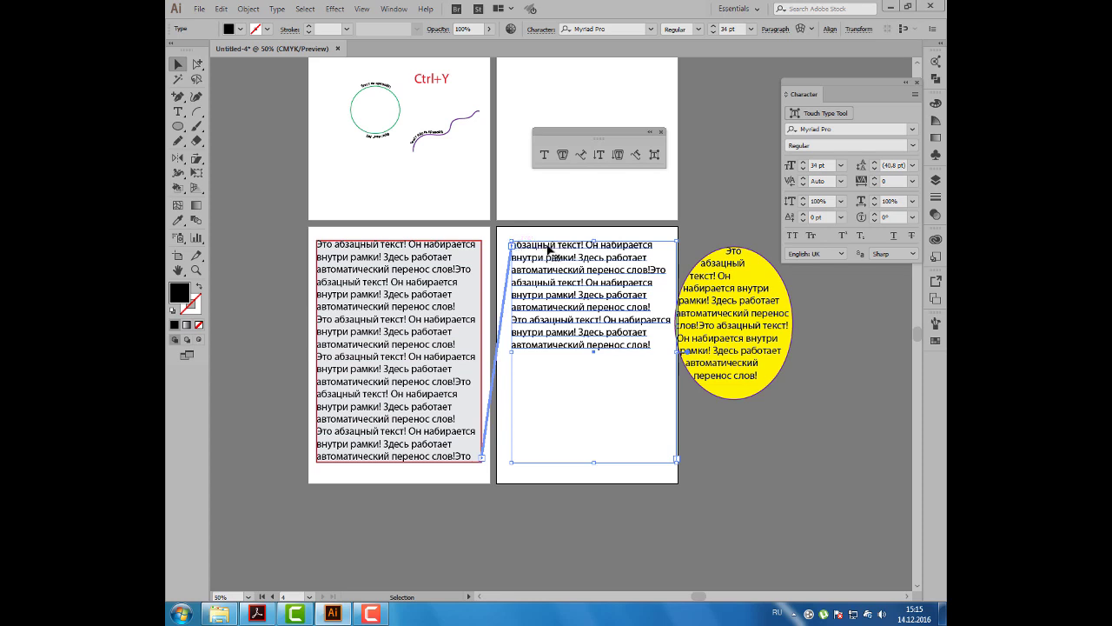
Step: Undo the threaded frame and reduce the paragraph font size from 34 pt to 25 pt
key(ctrl+z)
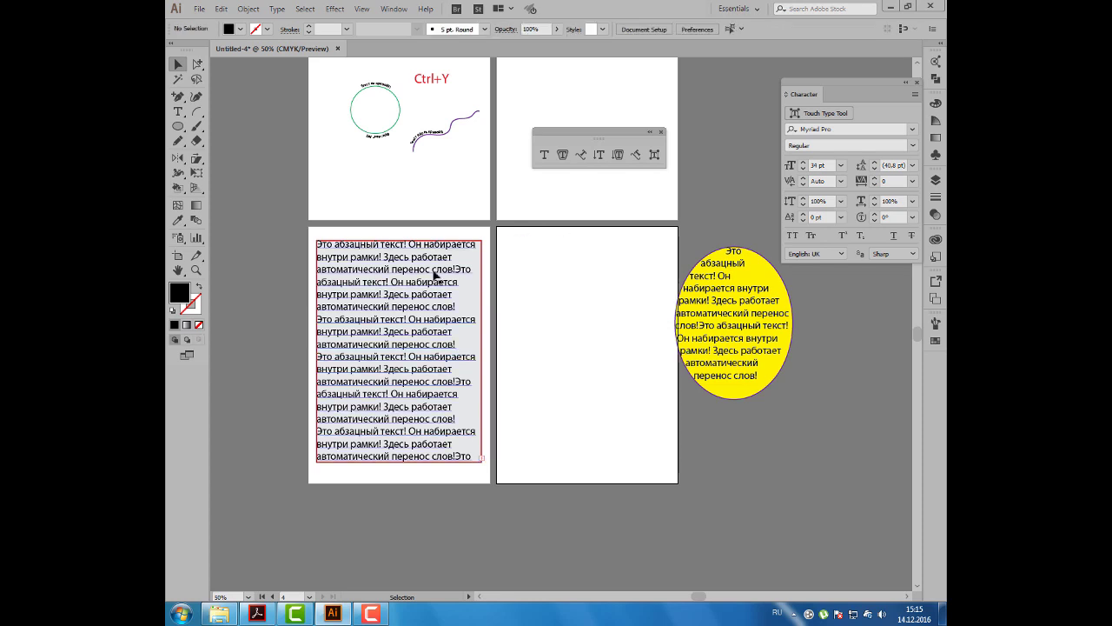
click(713, 33)
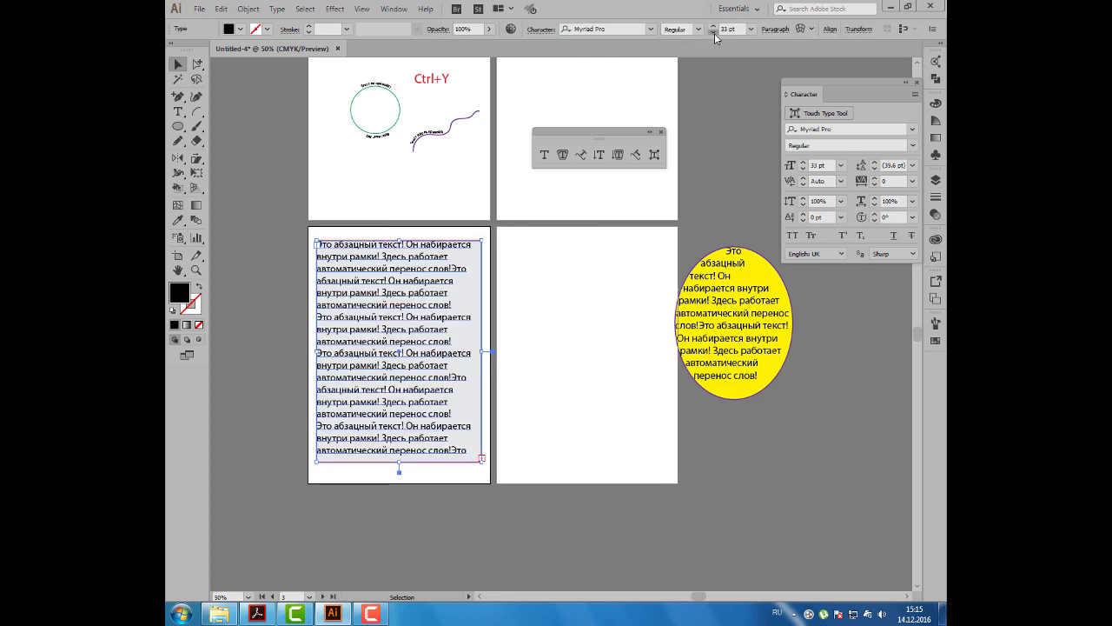
click(713, 33)
click(713, 33)
click(713, 33)
click(714, 33)
click(714, 33)
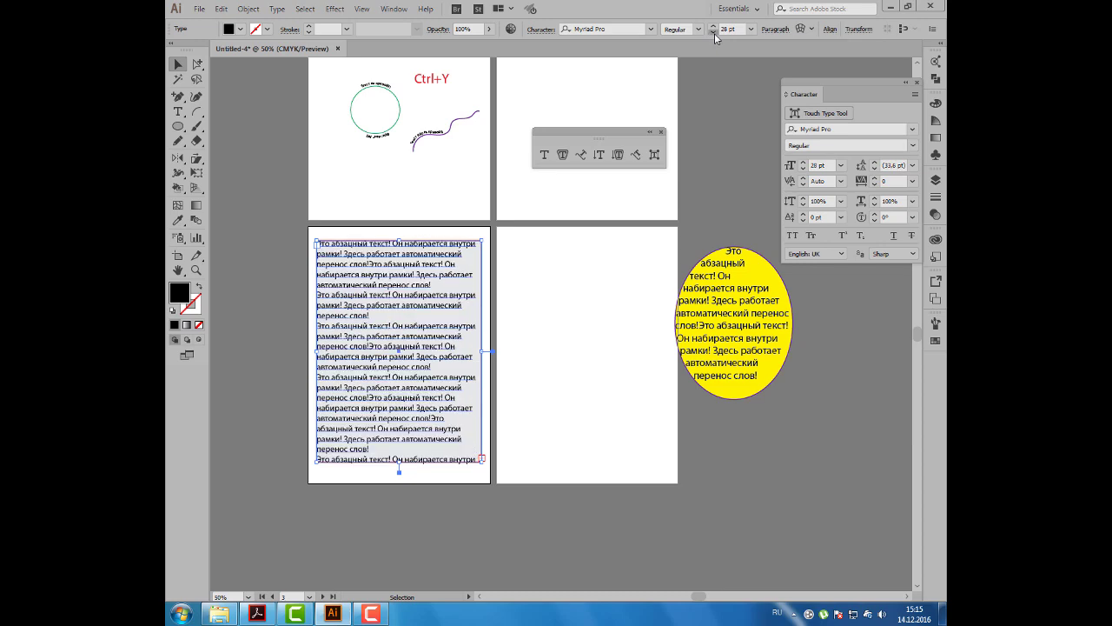
click(713, 33)
click(713, 33)
click(713, 33)
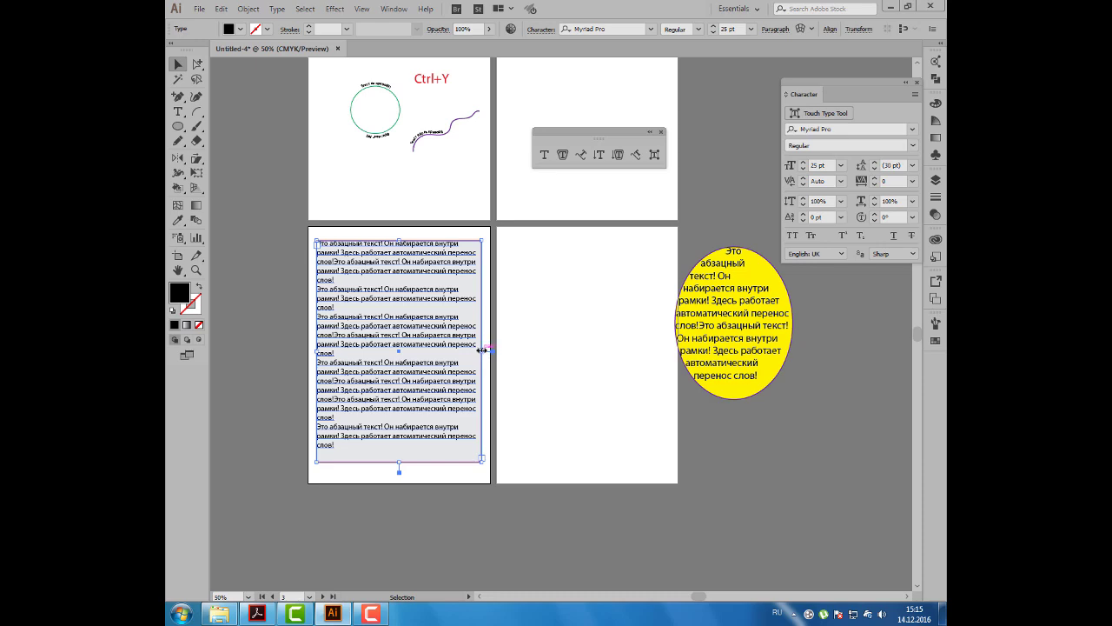
Step: Narrow the text frame slightly, nudge it right and down, and move the type-on-path tools aside
drag(482, 351, 475, 351)
drag(375, 296, 379, 299)
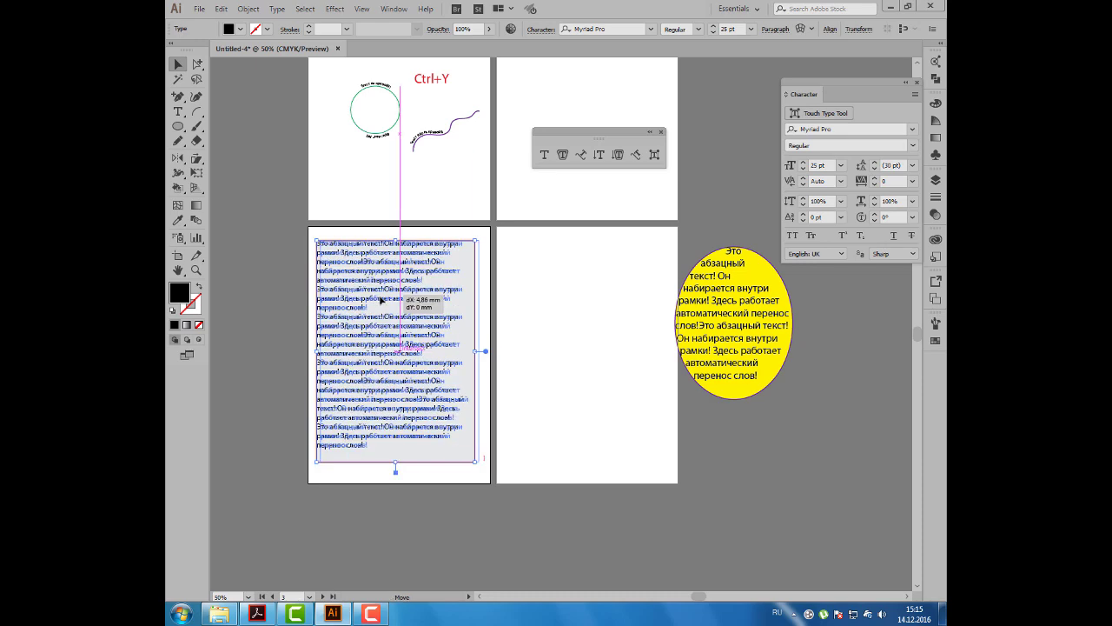
scroll(365, 297, up, 1)
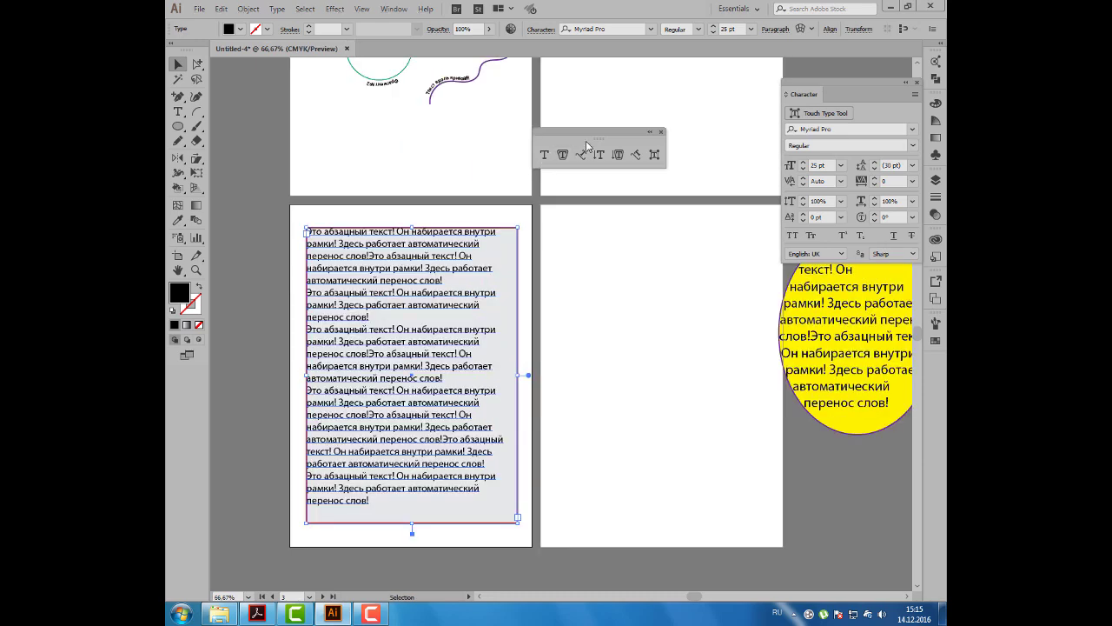
drag(597, 135, 620, 217)
Step: Close the Type on a Path toolbar and float the Character panel aside, off the artboards
click(683, 213)
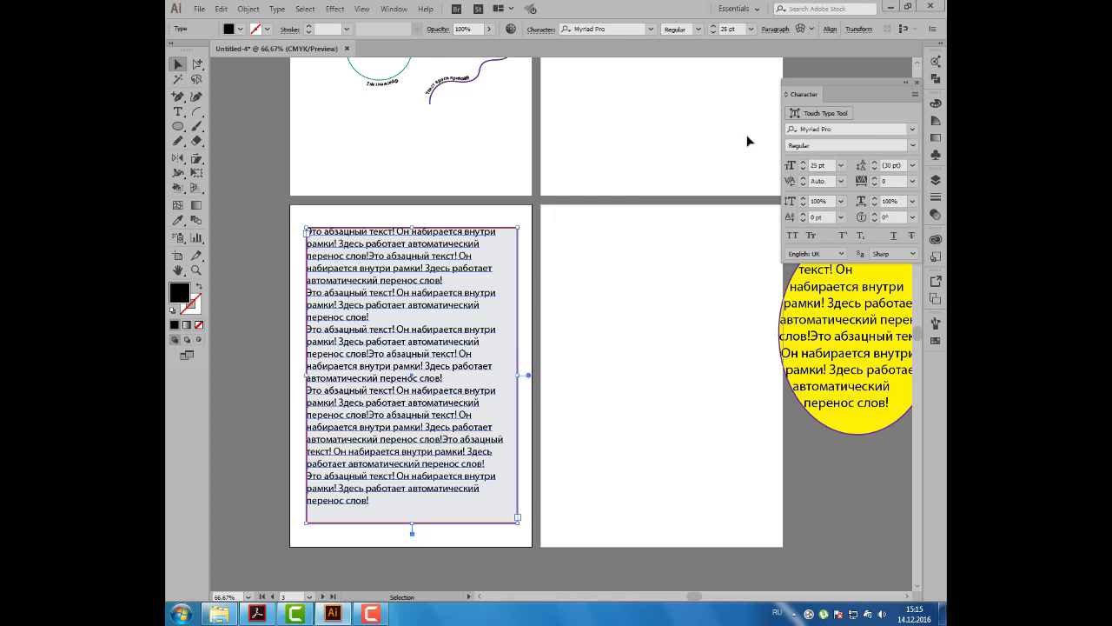
drag(806, 96, 652, 113)
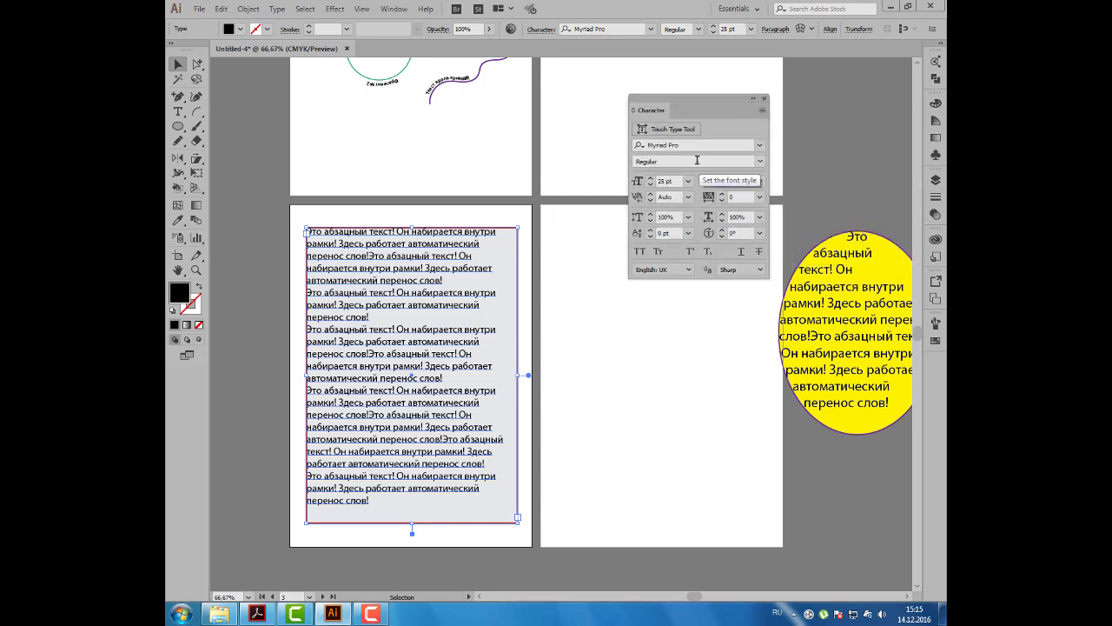
mouse_move(672, 118)
mouse_down()
mouse_move(814, 119)
mouse_move(933, 153)
mouse_up()
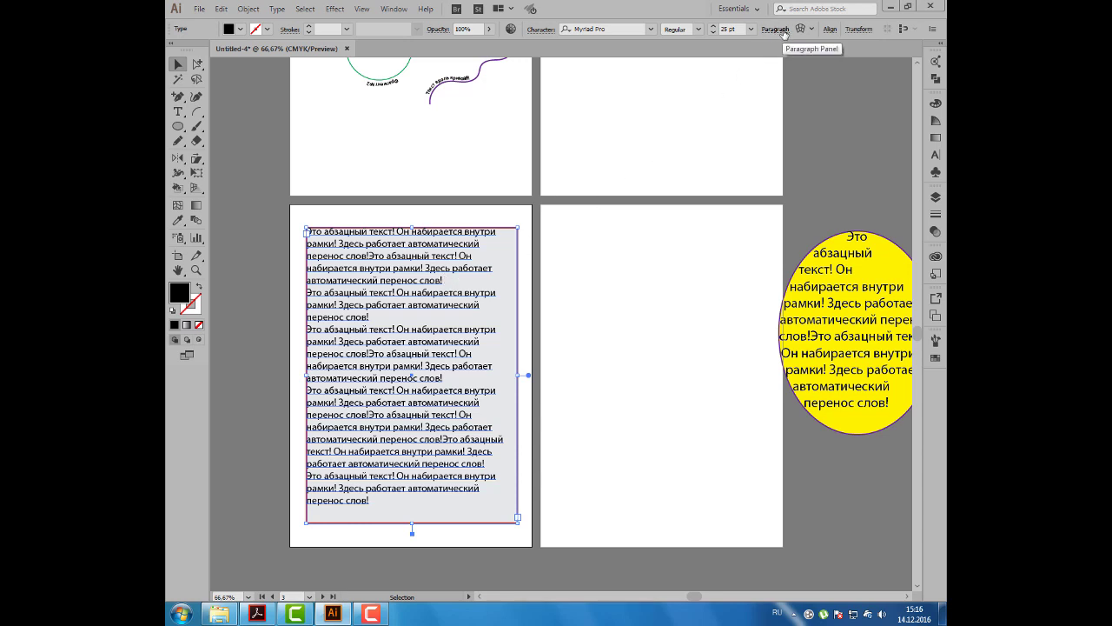
Step: Float the Paragraph panel with full options and set the text to Justify with last line aligned left
click(783, 33)
click(783, 34)
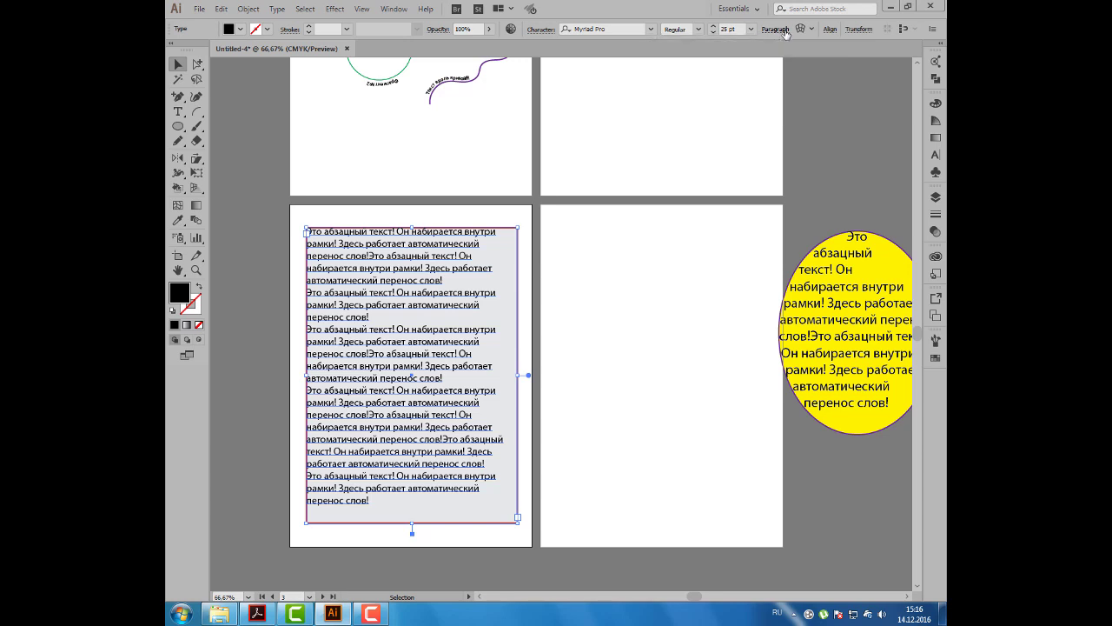
click(394, 9)
mouse_move(539, 499)
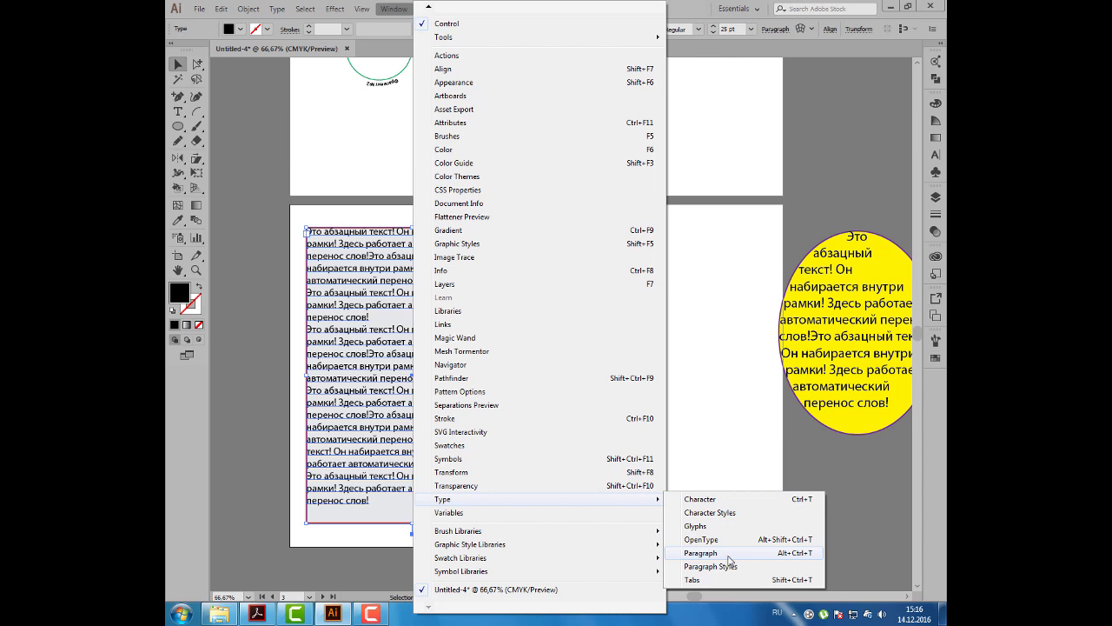
click(728, 557)
click(598, 90)
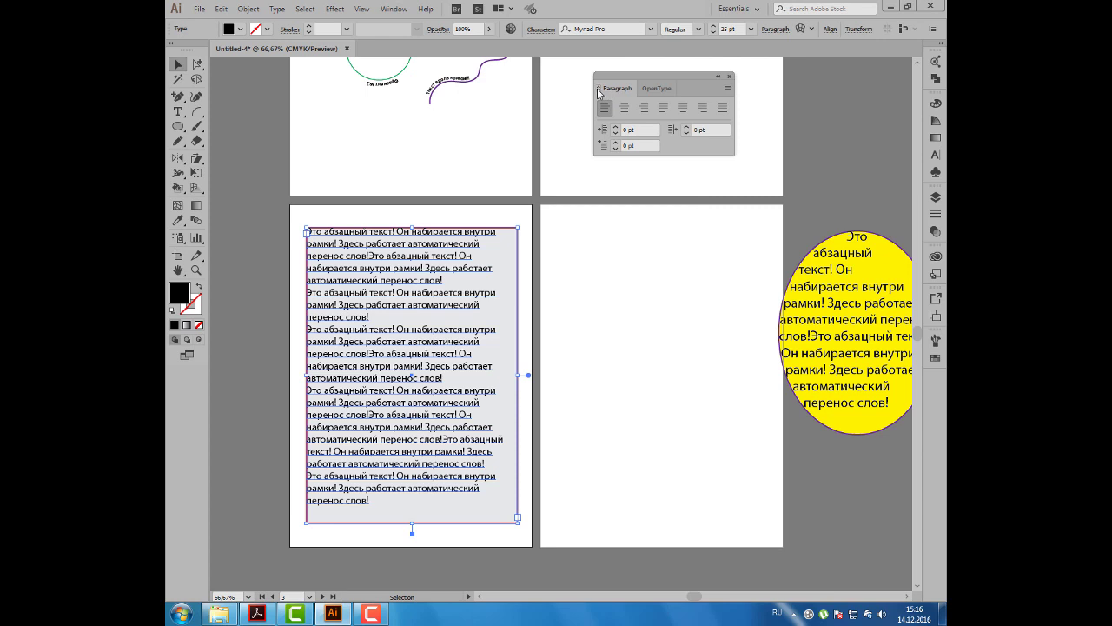
click(598, 91)
click(598, 91)
mouse_move(622, 92)
mouse_down()
mouse_move(620, 174)
mouse_move(593, 226)
mouse_move(645, 230)
mouse_up()
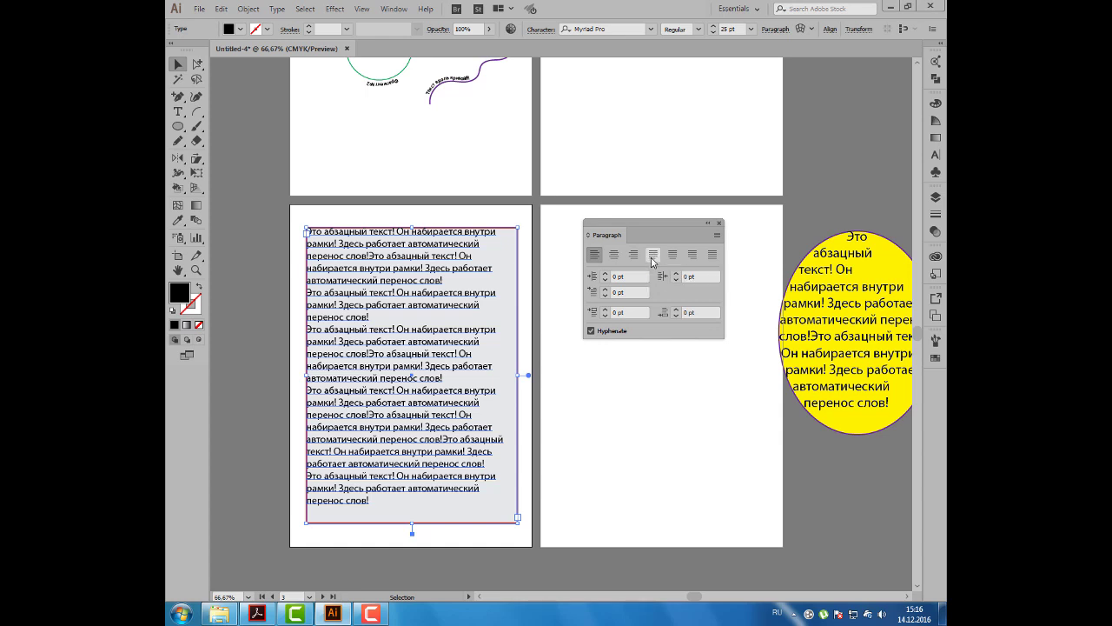
click(653, 259)
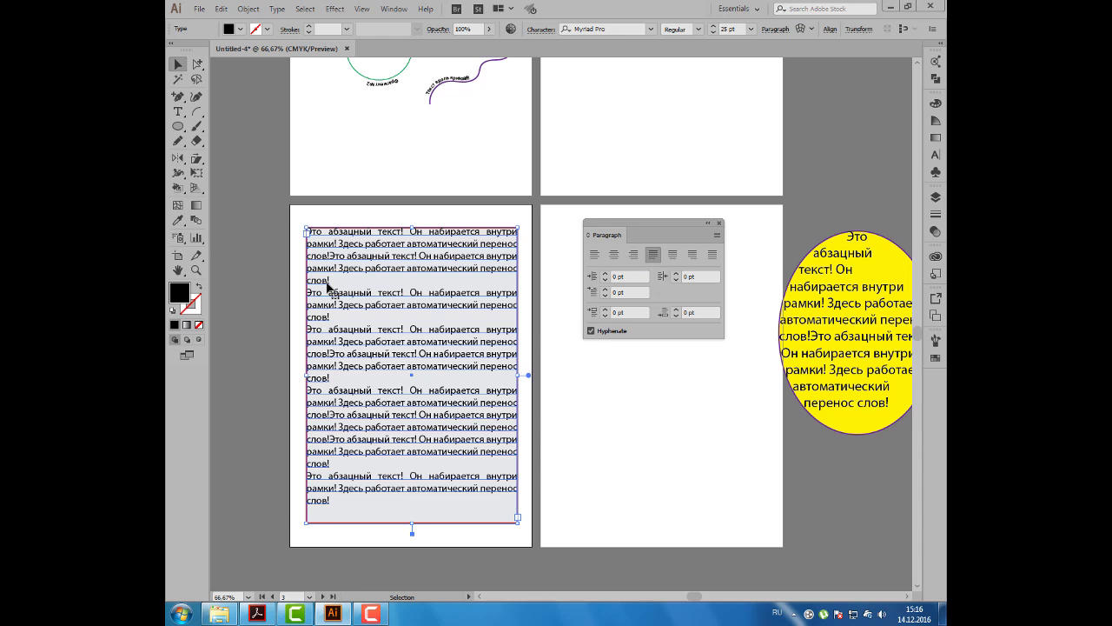
Step: Reapply Justify with last line aligned left to the grey frame's paragraphs
click(652, 256)
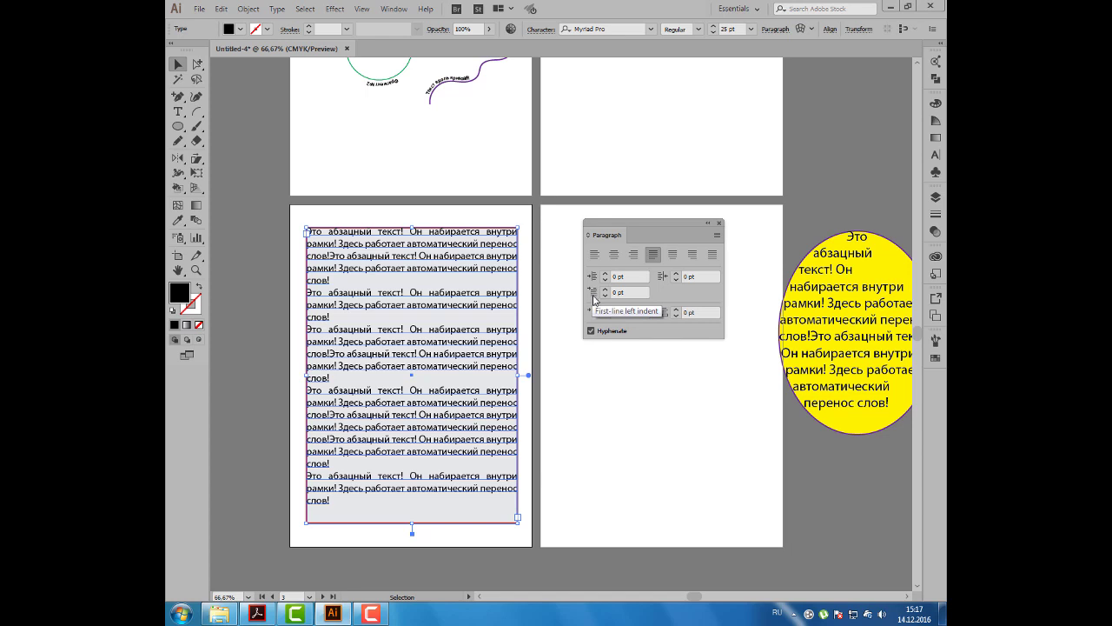
Step: Float the Character panel over the artboards and move the Paragraph panel nearer the text
click(935, 155)
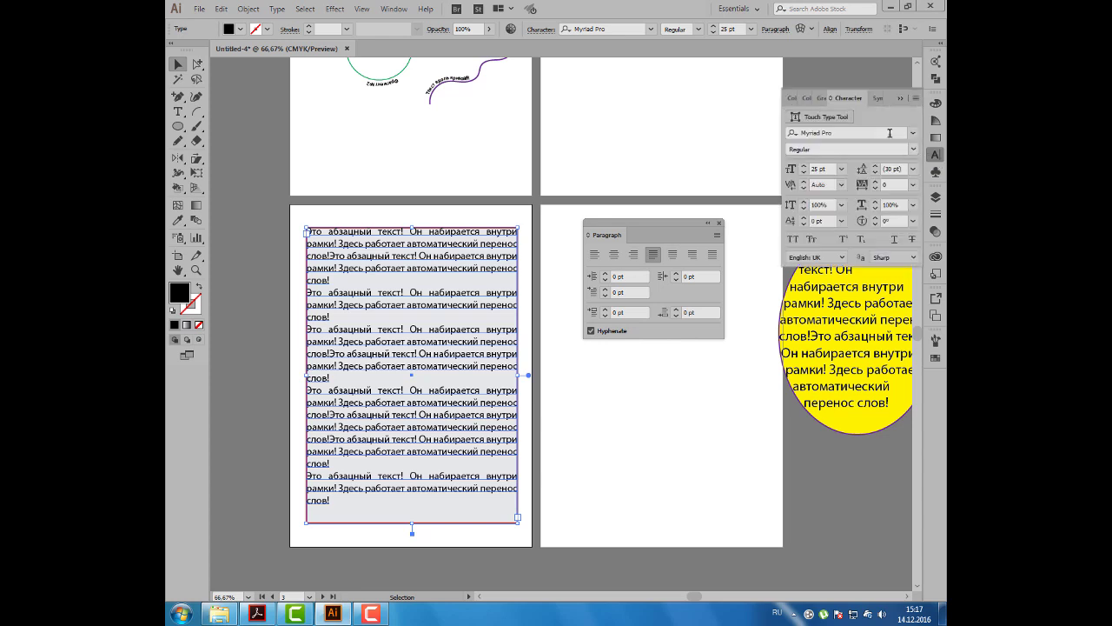
mouse_move(847, 97)
mouse_down()
mouse_move(702, 63)
mouse_move(784, 63)
mouse_up()
click(899, 98)
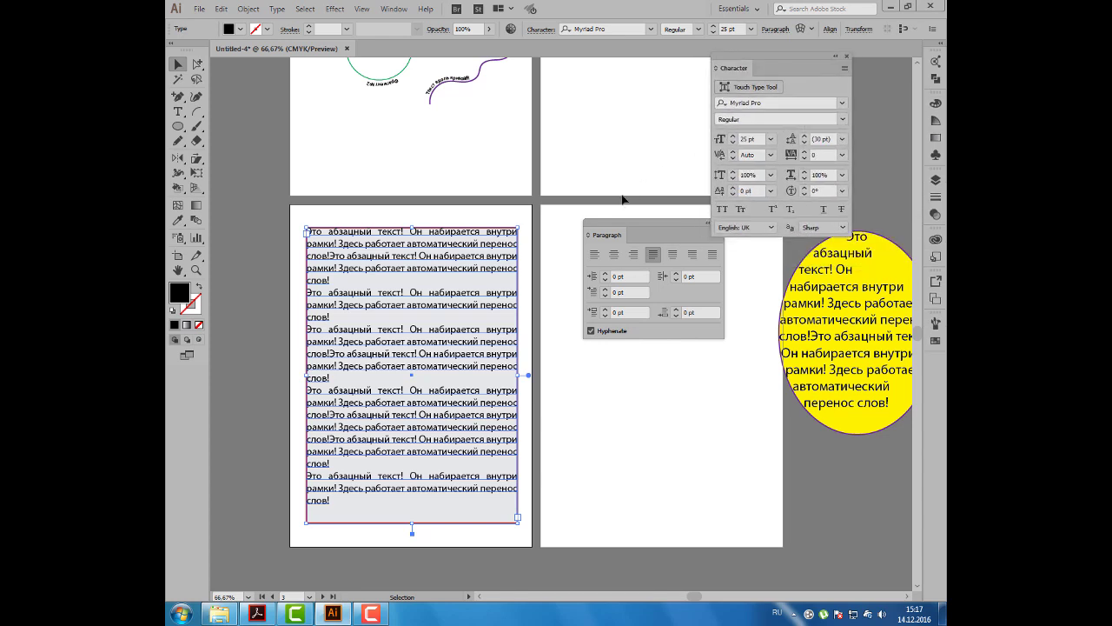
drag(609, 228, 594, 231)
Step: Set the First-line Indent to 45 pt for all paragraphs
click(598, 296)
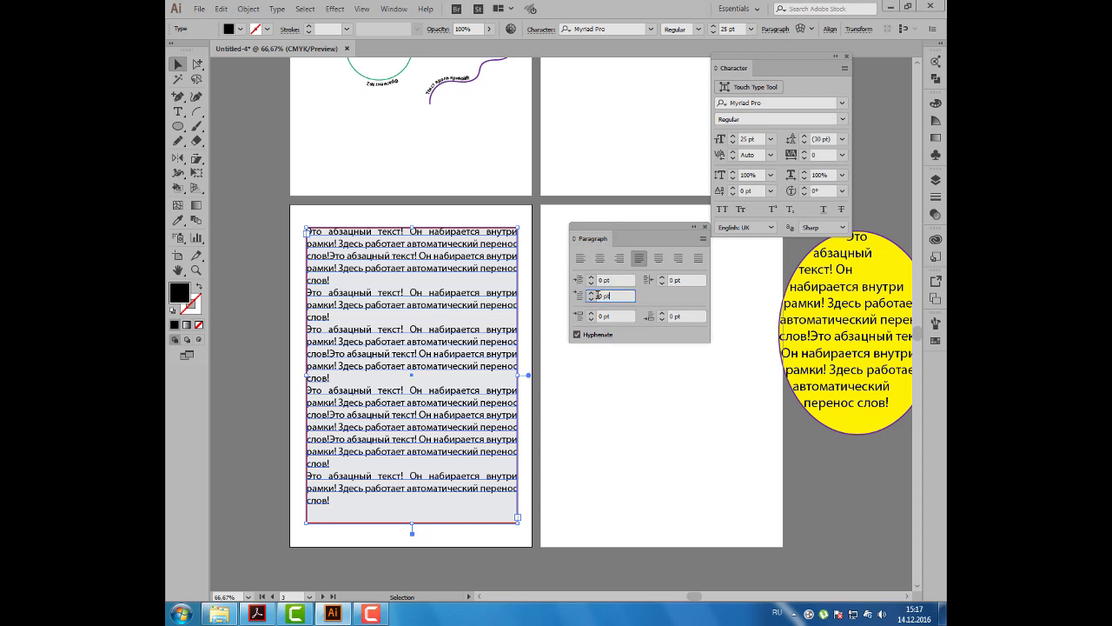
double_click(598, 295)
double_click(821, 138)
drag(619, 295, 584, 297)
text(45)
key(Tab)
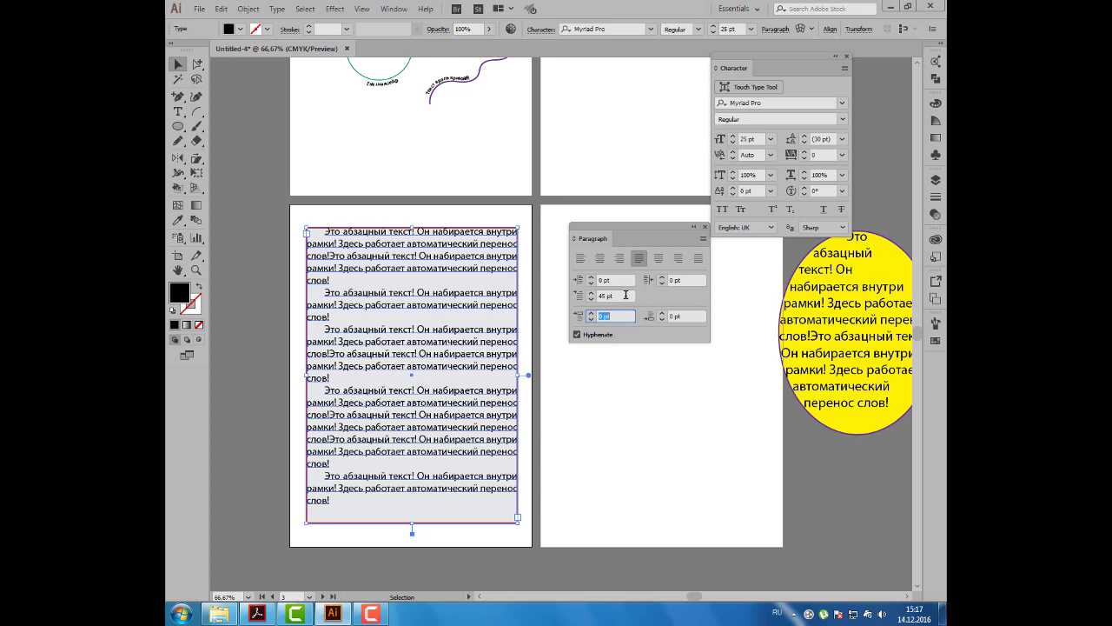
Step: Enlarge the text frame slightly upward and to the left so the lines reflow wider
drag(310, 376, 319, 377)
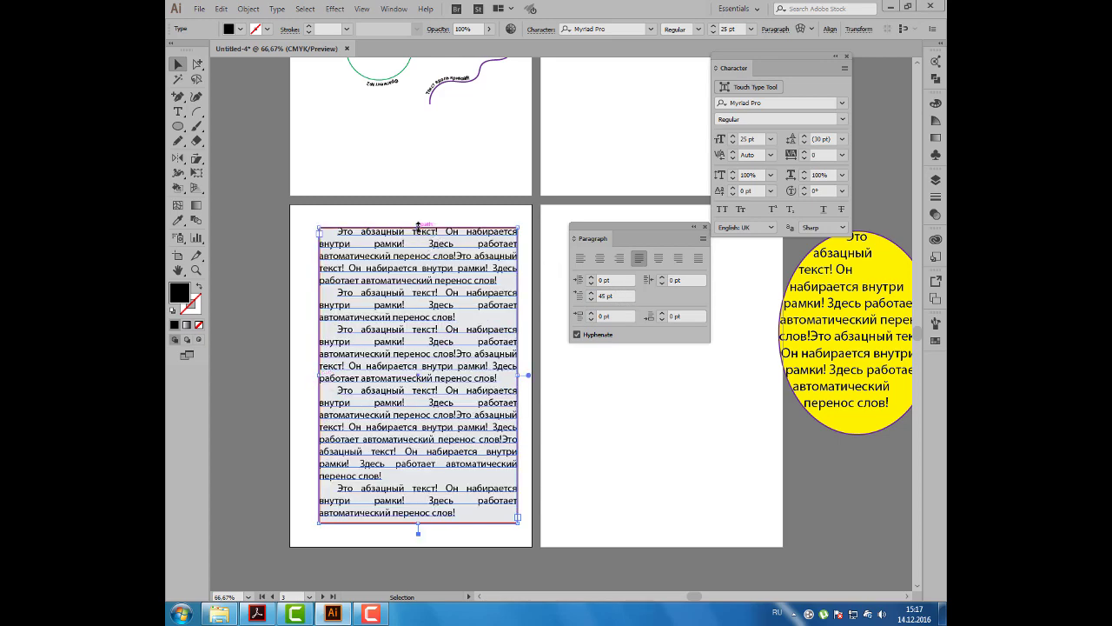
drag(418, 225, 418, 216)
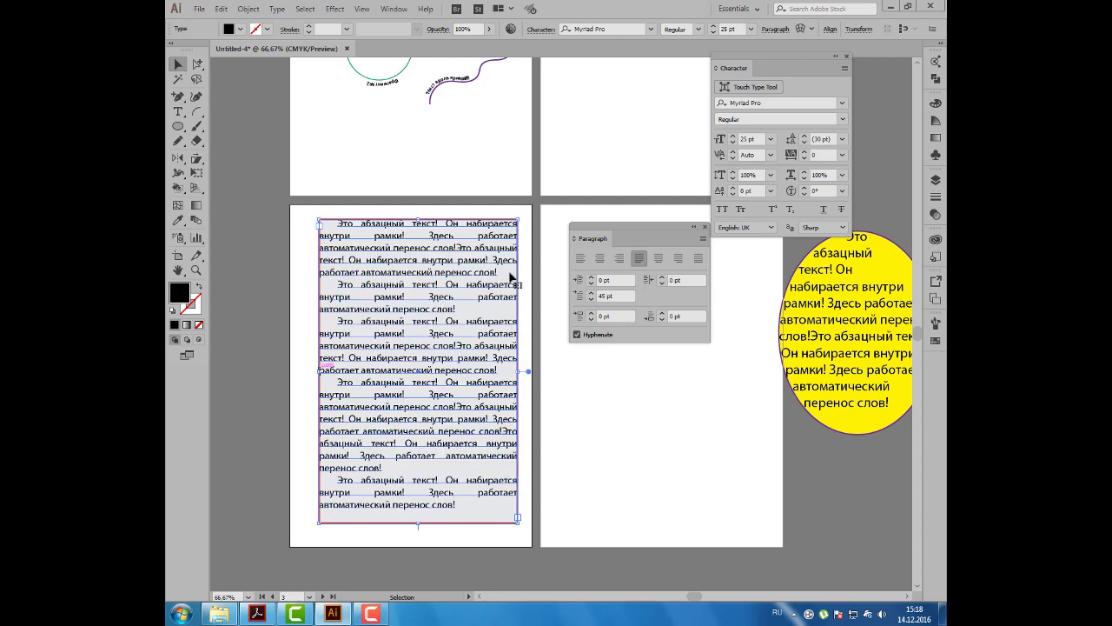
drag(319, 371, 309, 369)
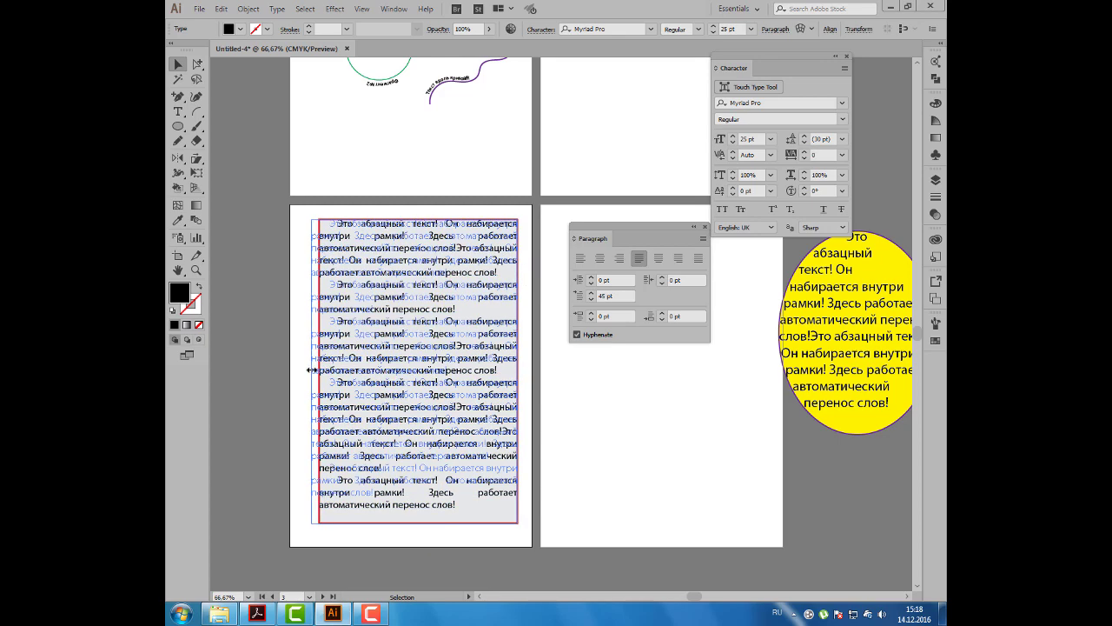
Step: Reposition the Paragraph panel lower and the Character panel beside the artboards
drag(626, 236, 625, 234)
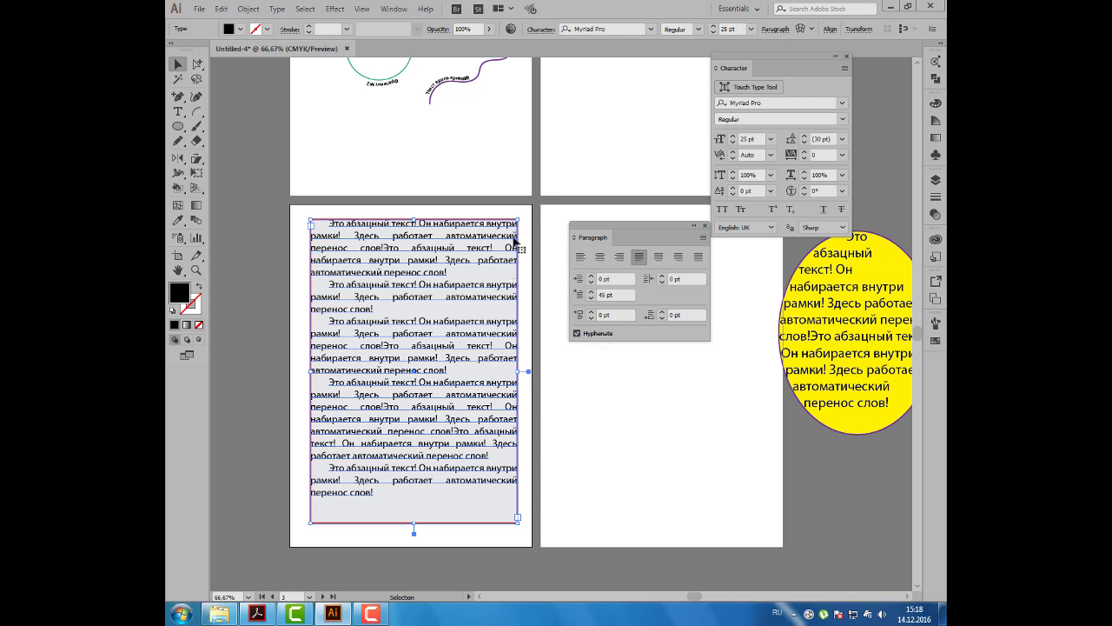
scroll(525, 300, up, 1)
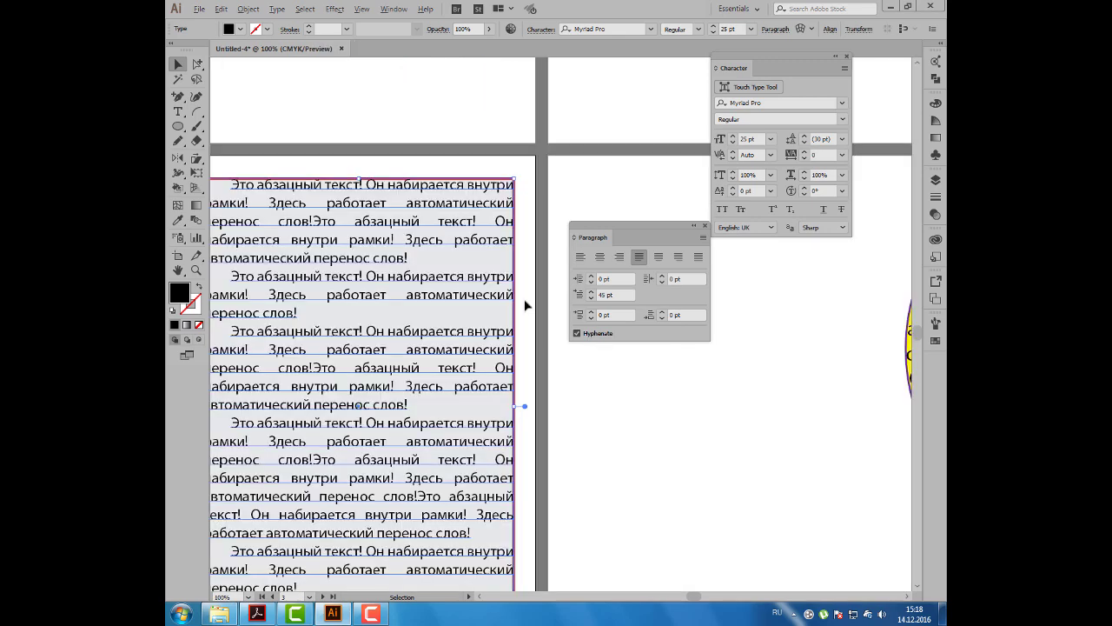
scroll(502, 339, down, 1)
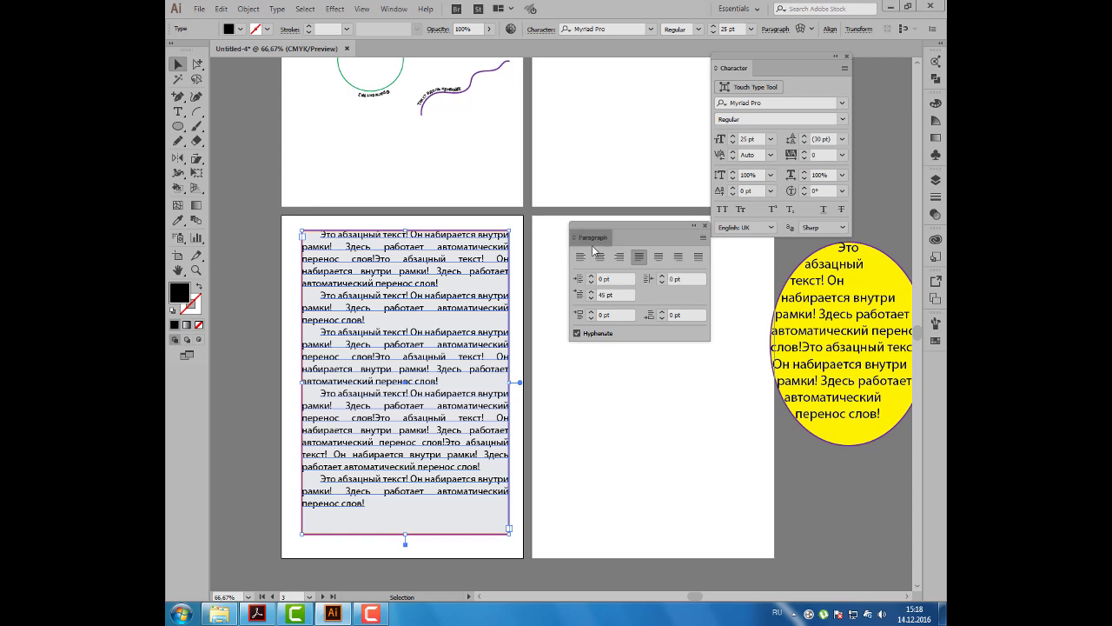
drag(595, 251, 590, 355)
drag(726, 75, 563, 150)
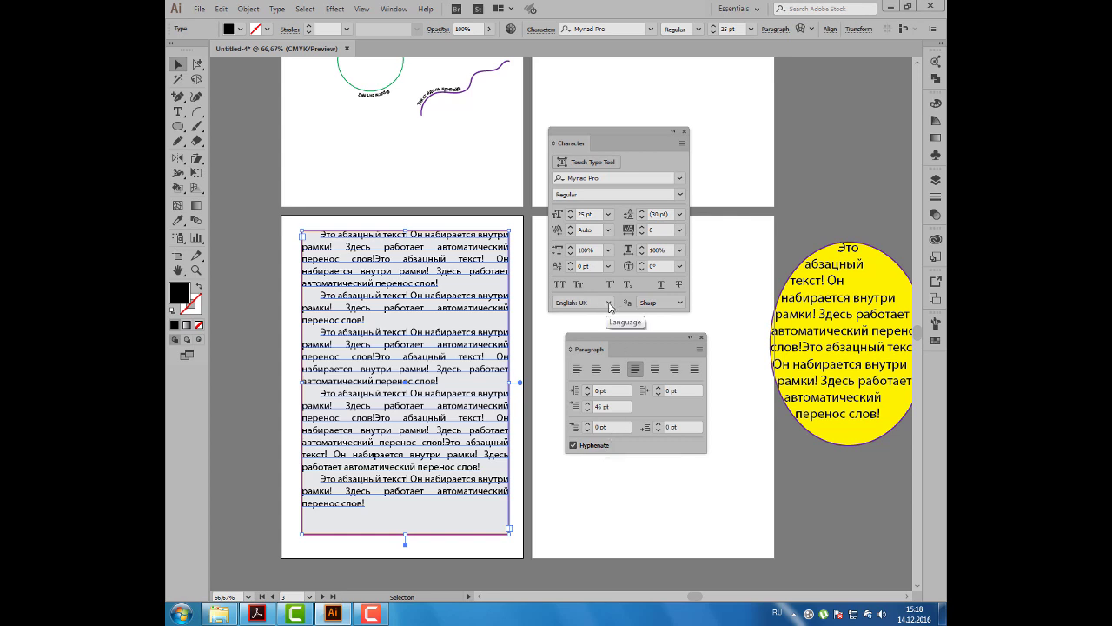
Step: Set the text language to Russian in the Character panel
click(610, 304)
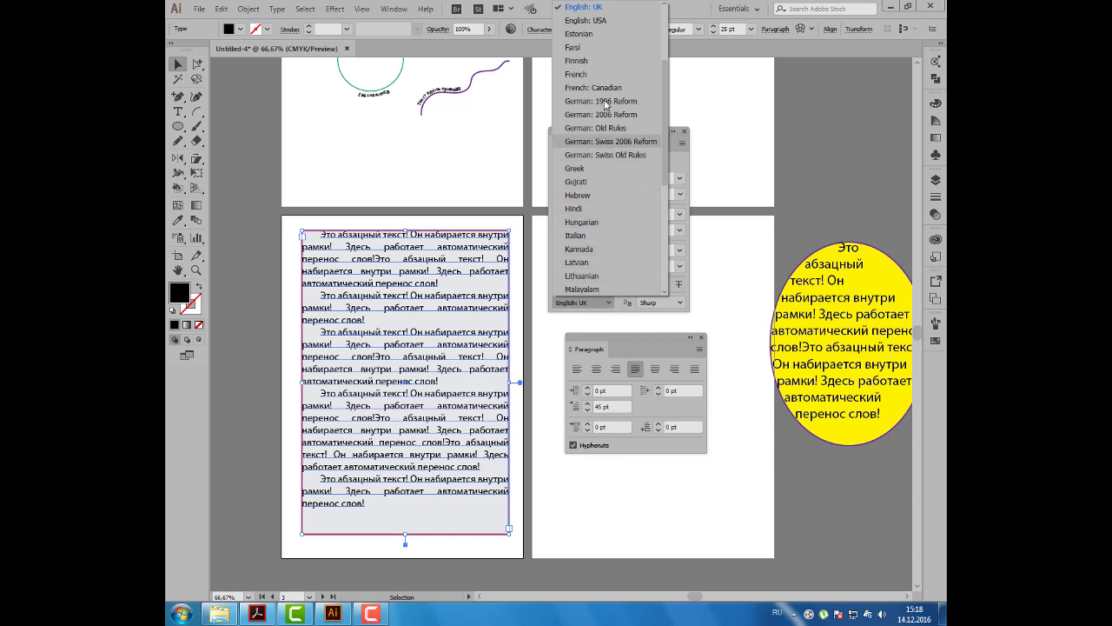
scroll(600, 165, down, 3)
scroll(591, 182, down, 3)
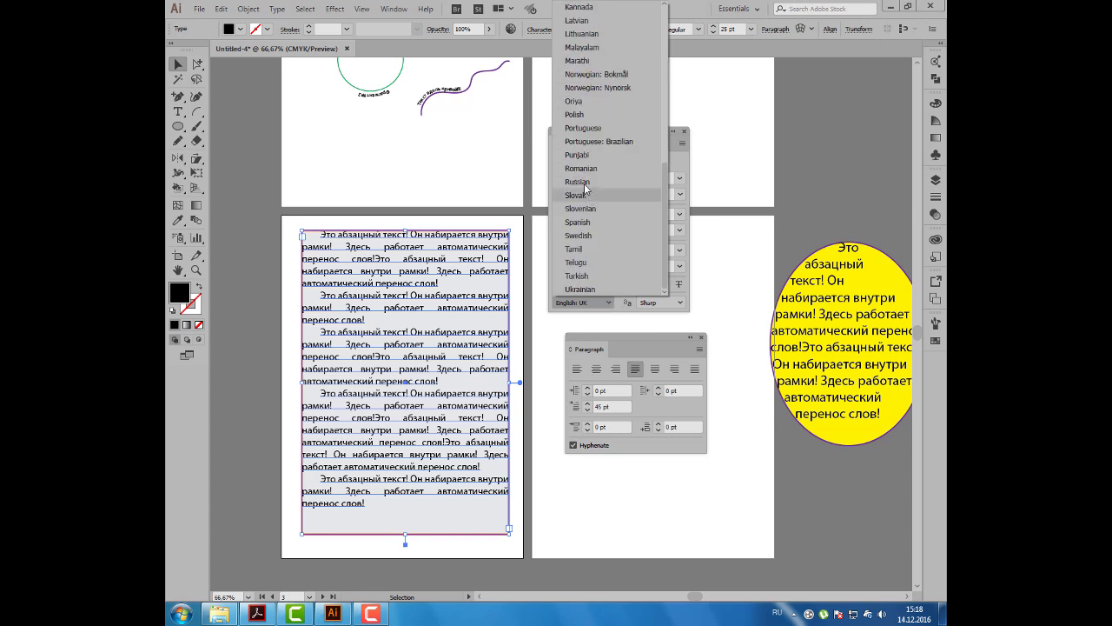
click(580, 182)
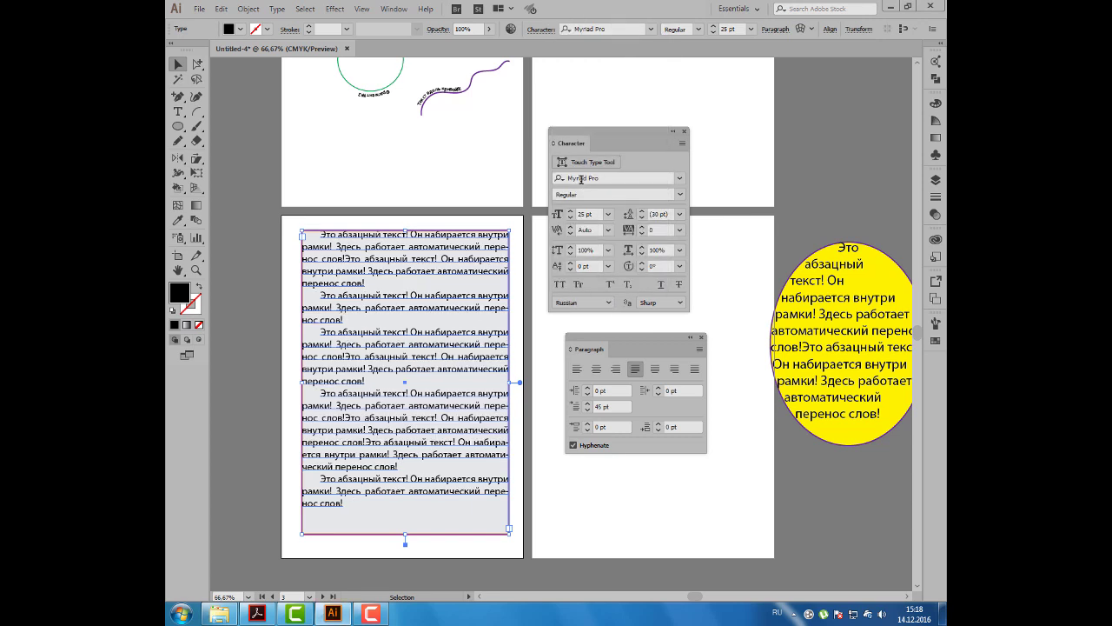
Step: Inspect the Russian hyphenation, reselect the text frame, and reposition both type panels
click(519, 287)
scroll(520, 289, up, 2)
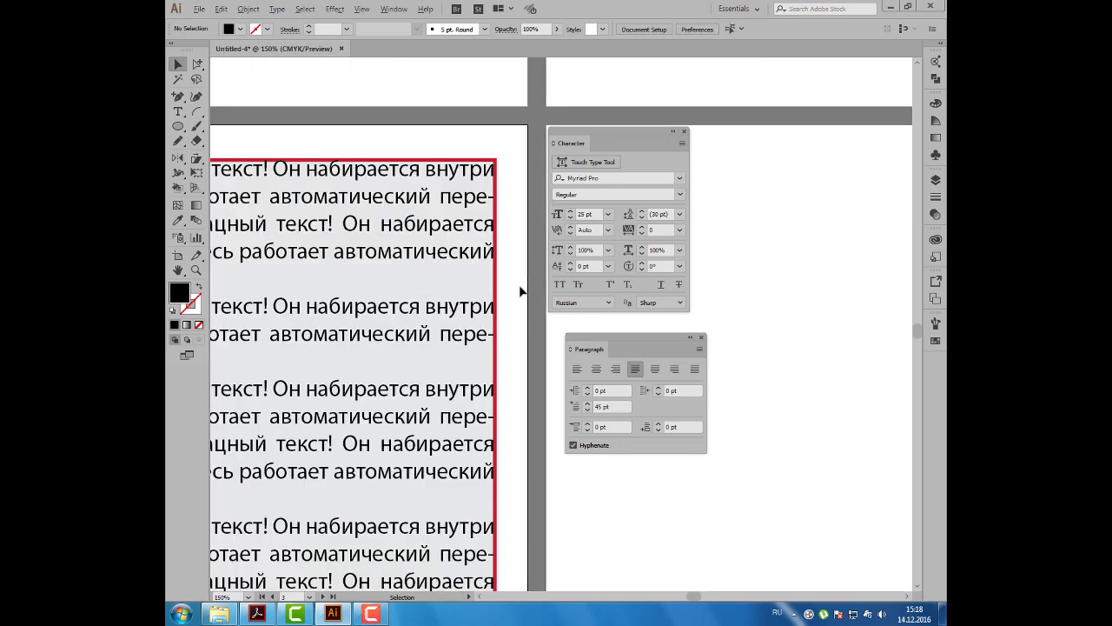
scroll(519, 290, down, 2)
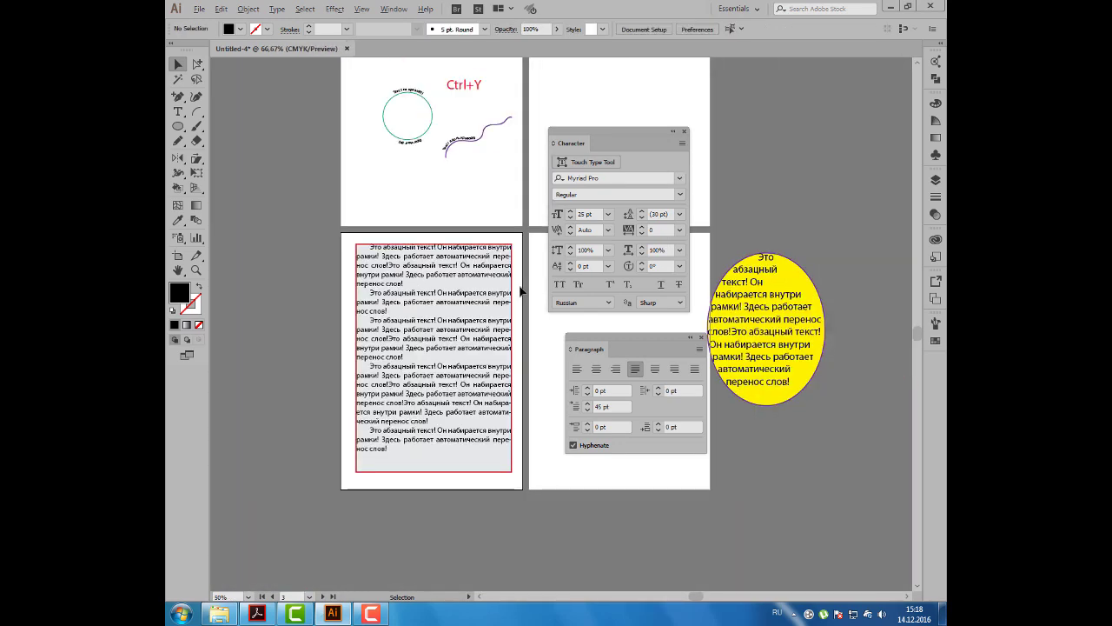
scroll(522, 291, up, 1)
click(477, 290)
drag(586, 137, 624, 117)
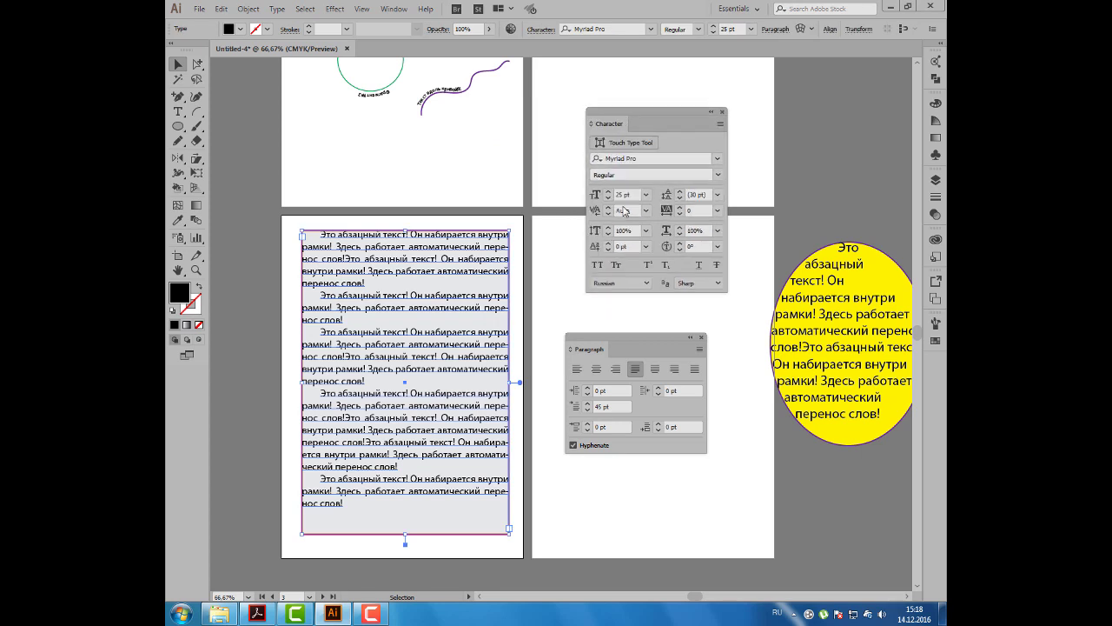
drag(609, 339, 585, 321)
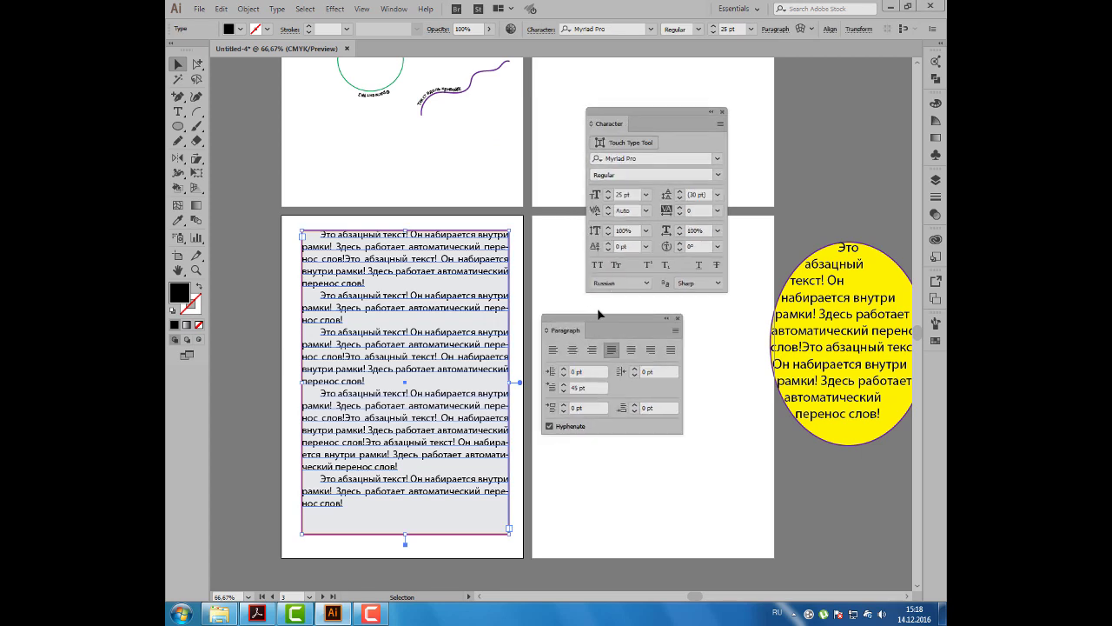
Step: Try increasing the Left Indent, Right Indent and Space Before values
click(564, 369)
click(564, 369)
click(564, 370)
click(564, 369)
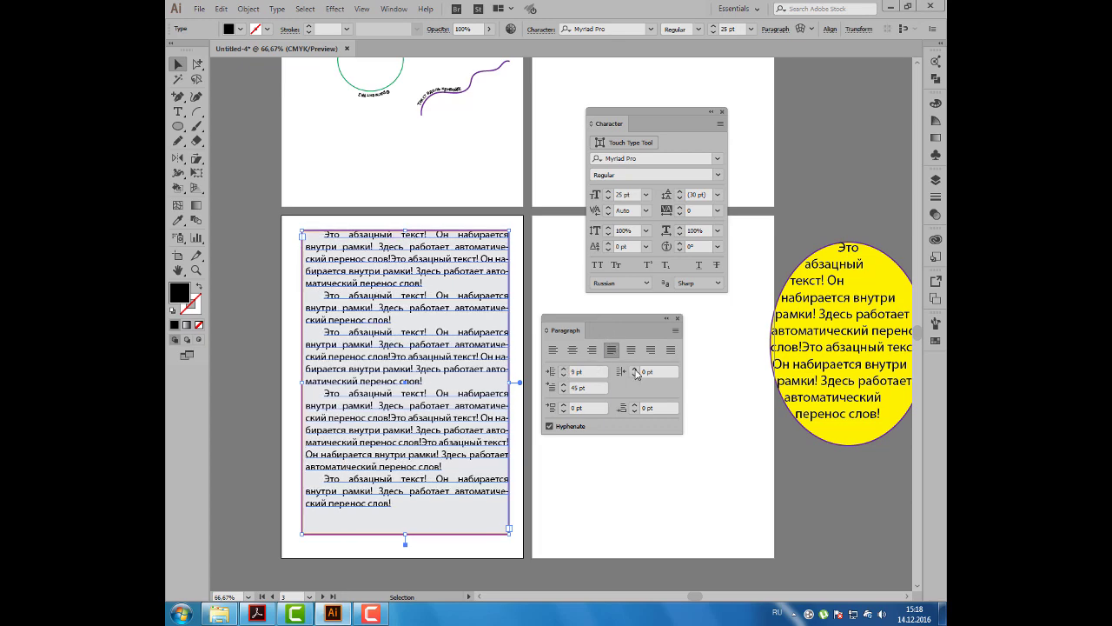
click(636, 370)
click(635, 370)
click(636, 370)
click(635, 369)
click(635, 370)
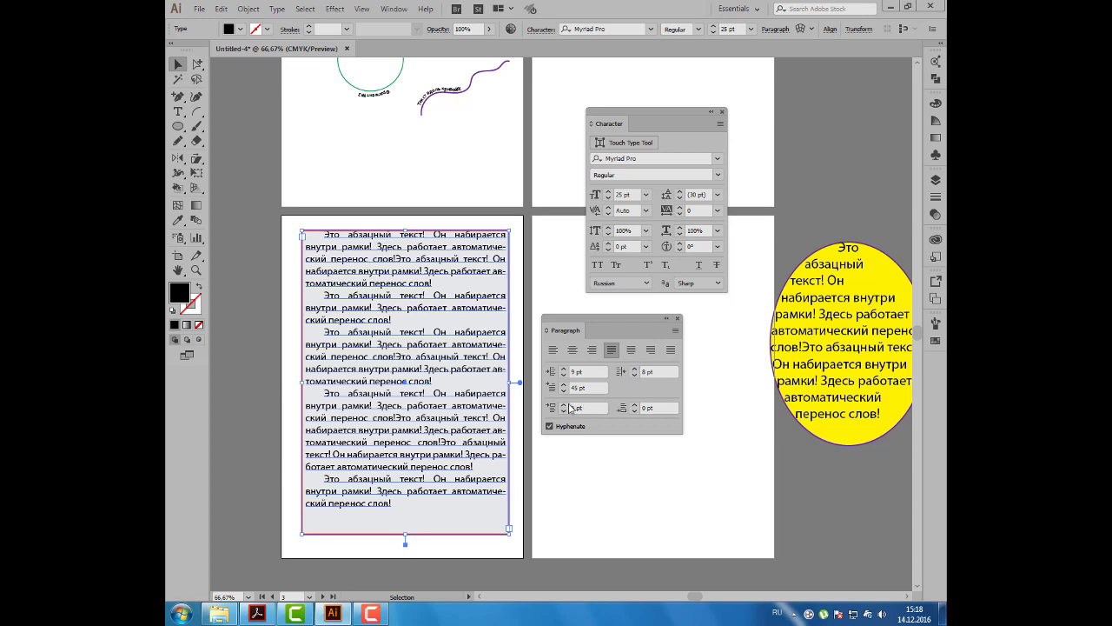
click(563, 405)
click(563, 405)
click(563, 405)
click(563, 405)
click(563, 405)
click(564, 405)
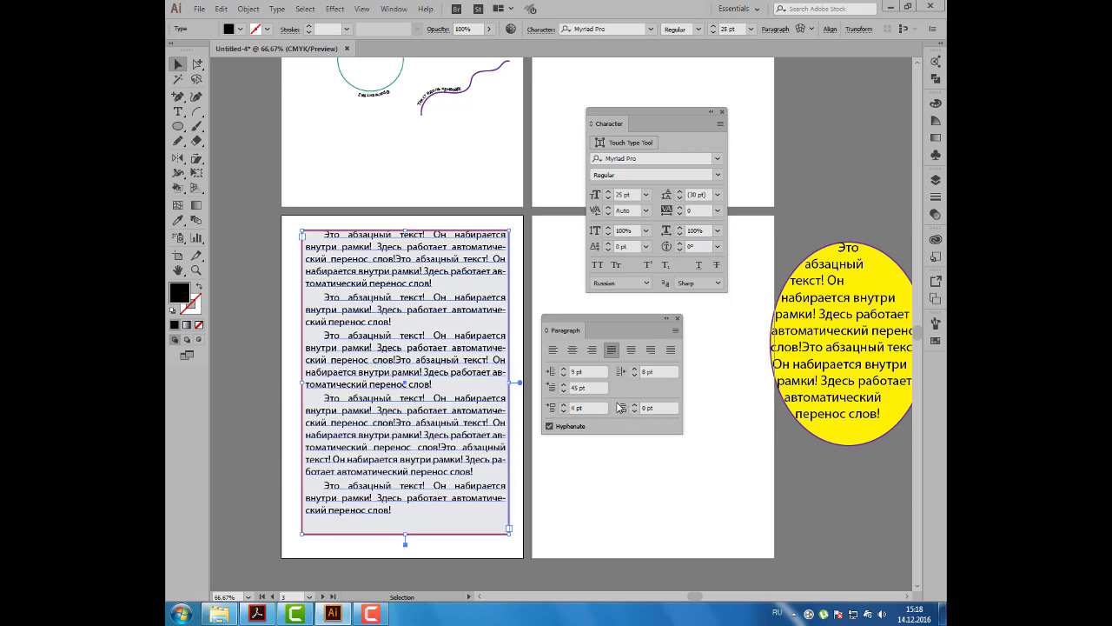
Step: Reset side indents and Space Before to 0 pt, keep 45 pt first-line indent, and dock the panels
drag(590, 371, 538, 375)
key(Tab)
text(0)
key(Tab)
text(0)
key(Tab)
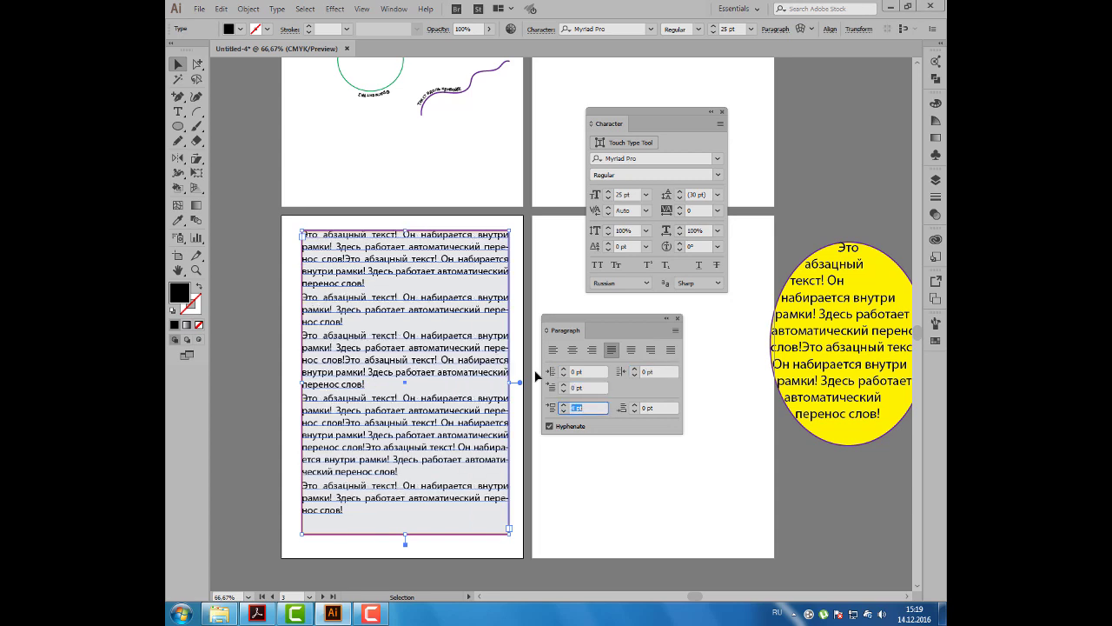
key(Tab)
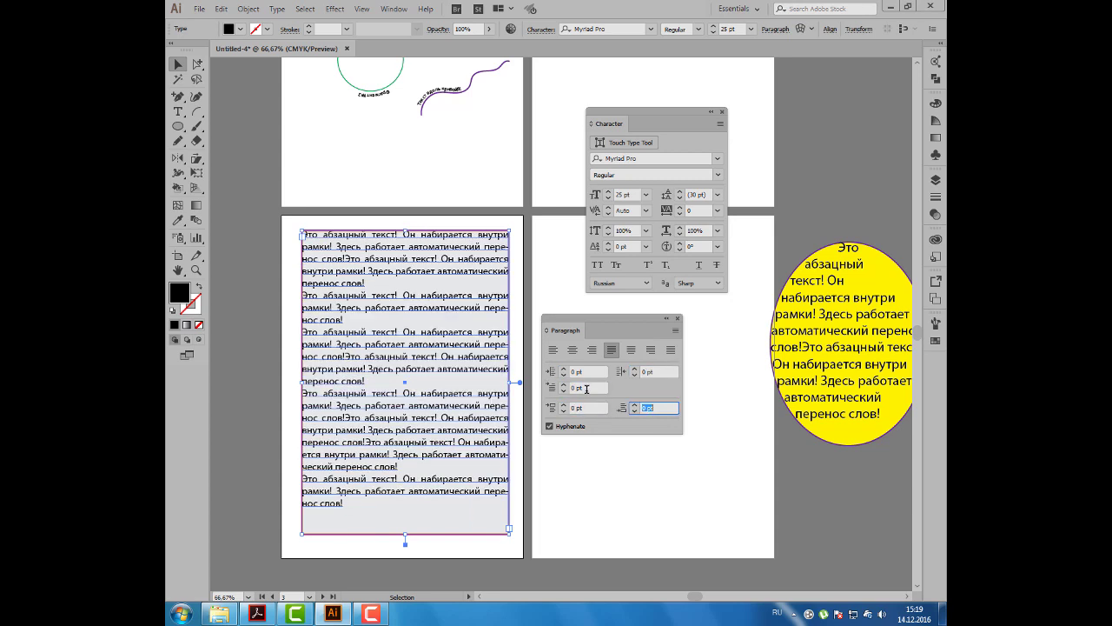
key(shift+Tab)
key(shift+Tab)
key(Return)
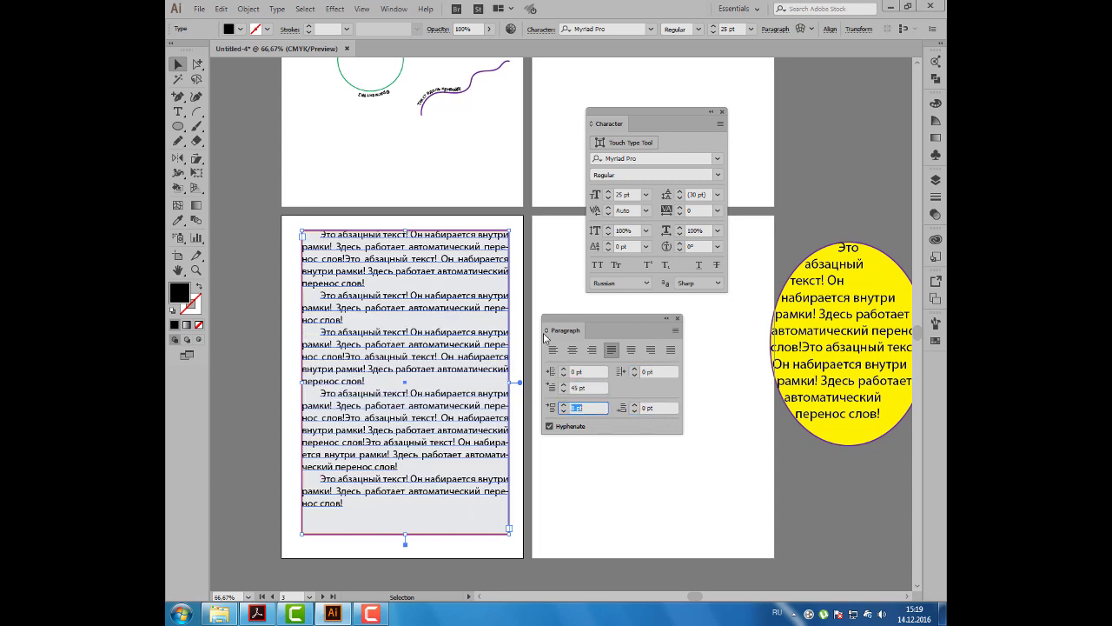
drag(567, 336, 616, 381)
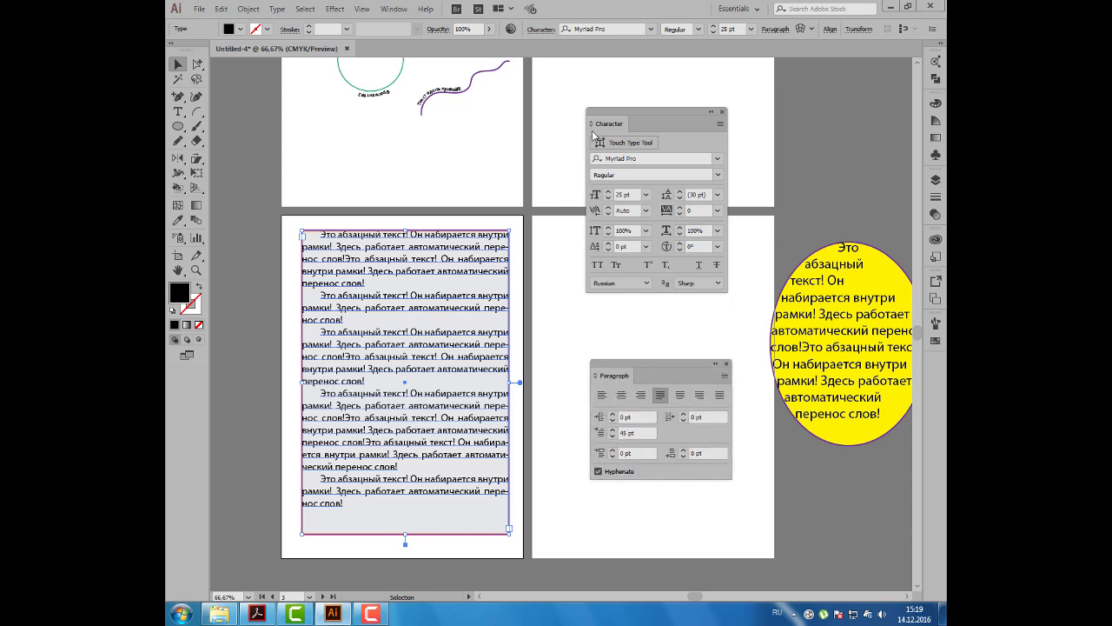
mouse_move(593, 133)
mouse_down()
mouse_move(636, 377)
mouse_move(933, 350)
mouse_up()
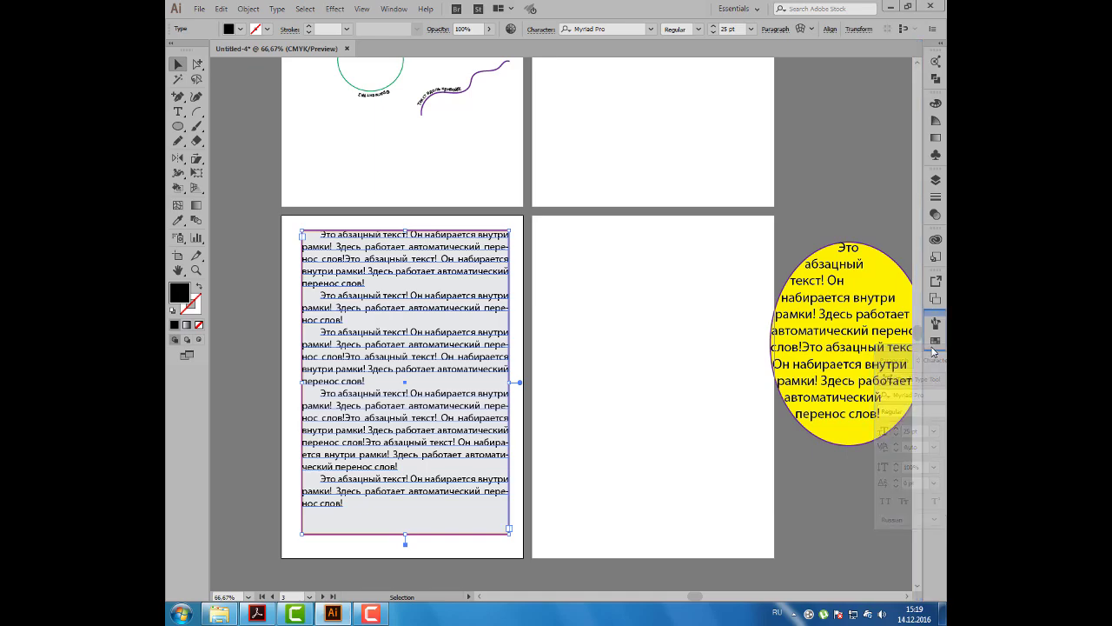